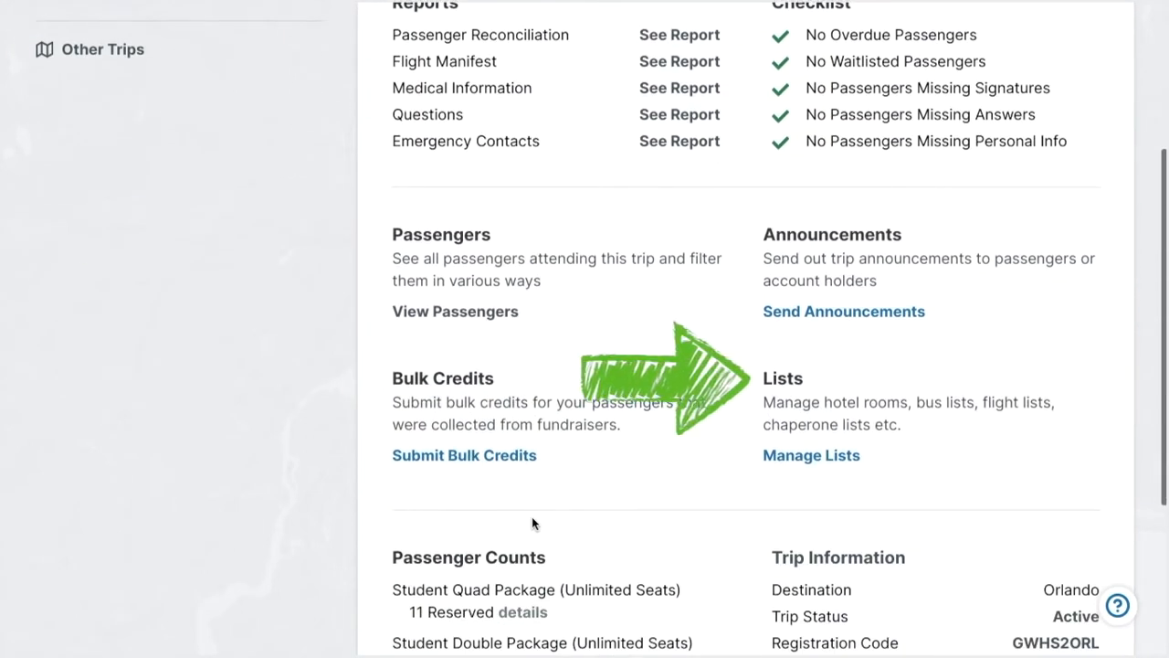
Create a new list of the Rooming List kind for the trip and name it Sheraton Room List.
{"action": "left_click", "coordinate": [811, 456]}
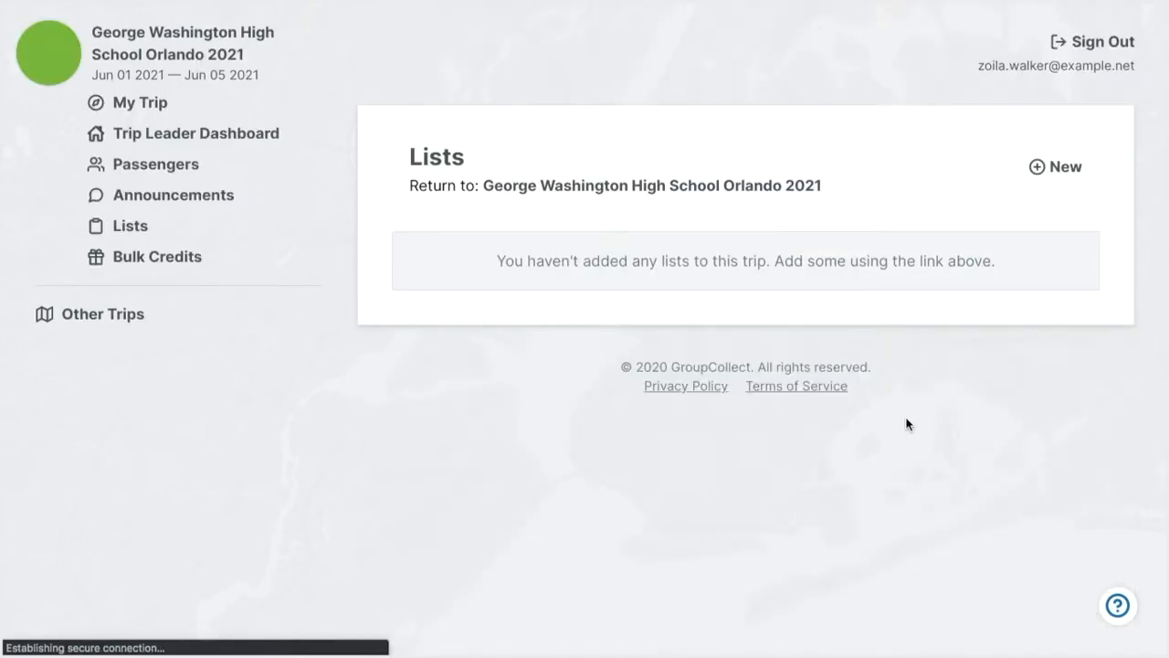
{"action": "left_click", "coordinate": [1051, 169]}
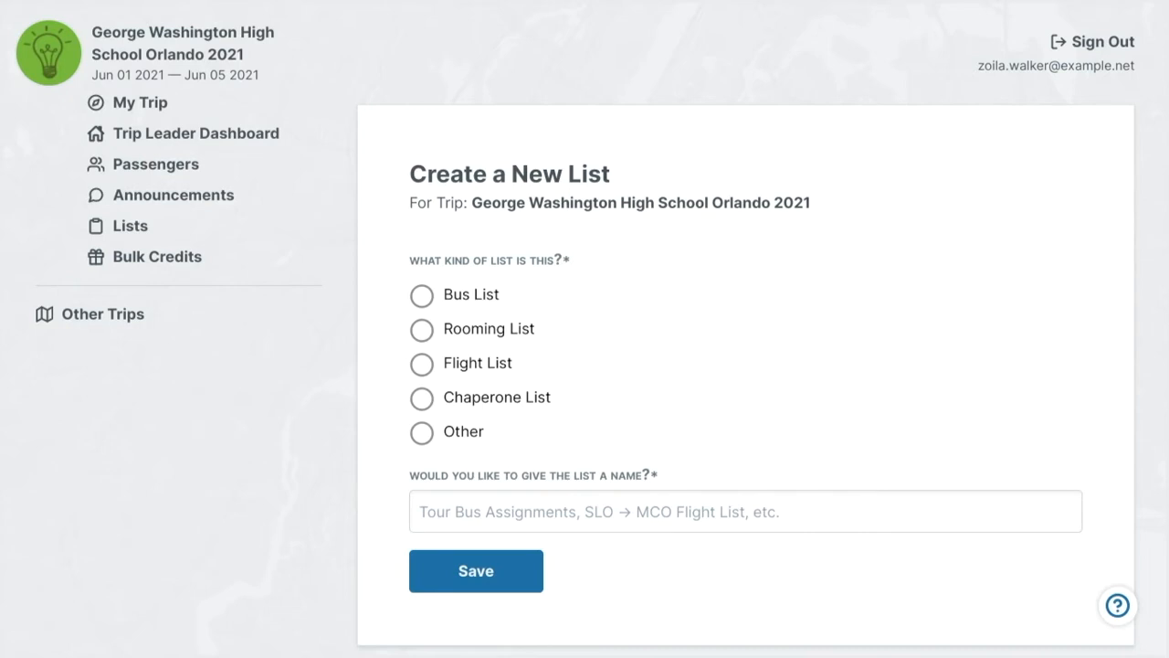
{"action": "left_click", "coordinate": [422, 329]}
{"action": "left_click", "coordinate": [435, 501]}
{"action": "type", "text": "Sheraton Room List"}
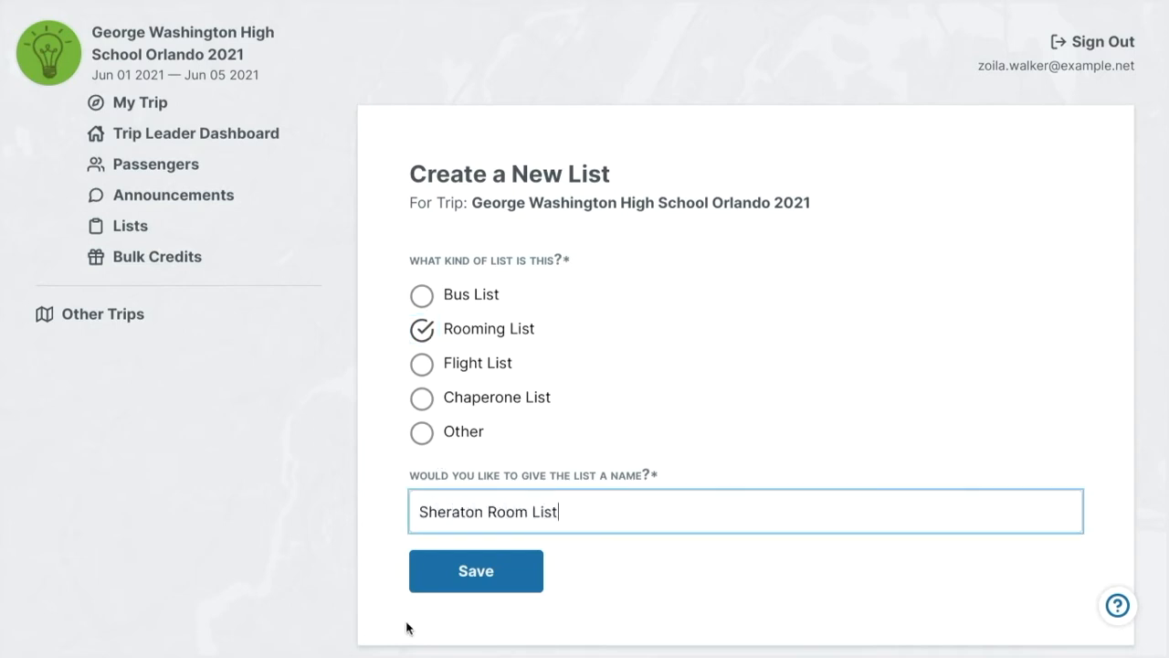
{"action": "left_click", "coordinate": [491, 570]}
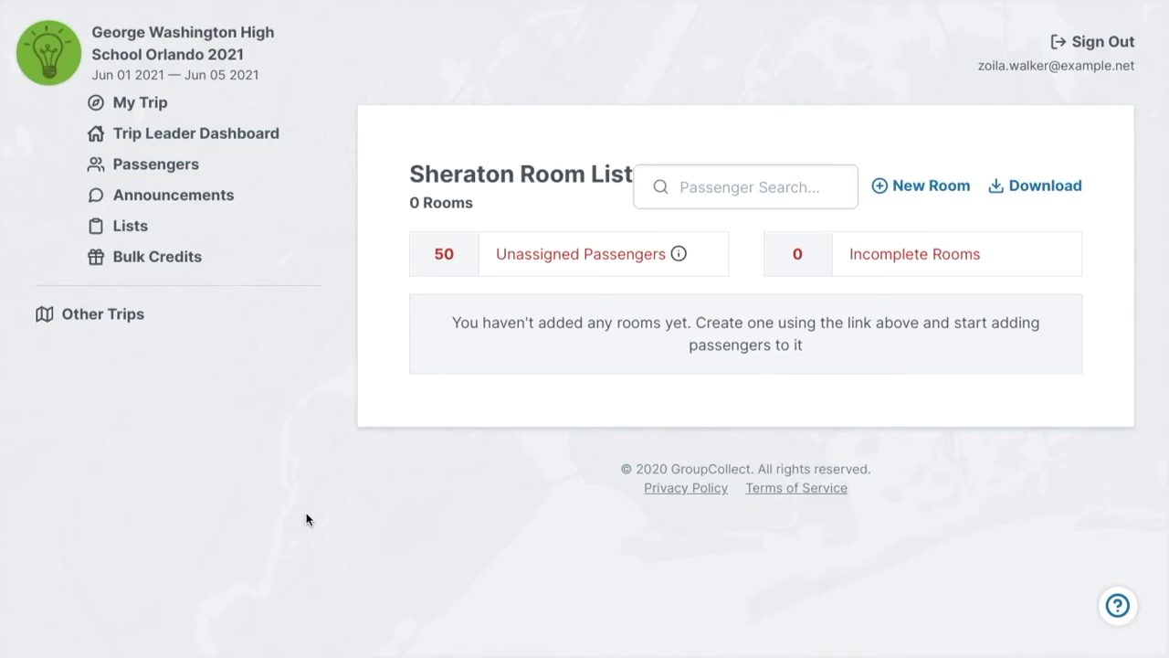
Review the unassigned passenger breakdown and start a new room with the preferences Females only and Student Quad Package (4 seats).
{"action": "left_click", "coordinate": [678, 254]}
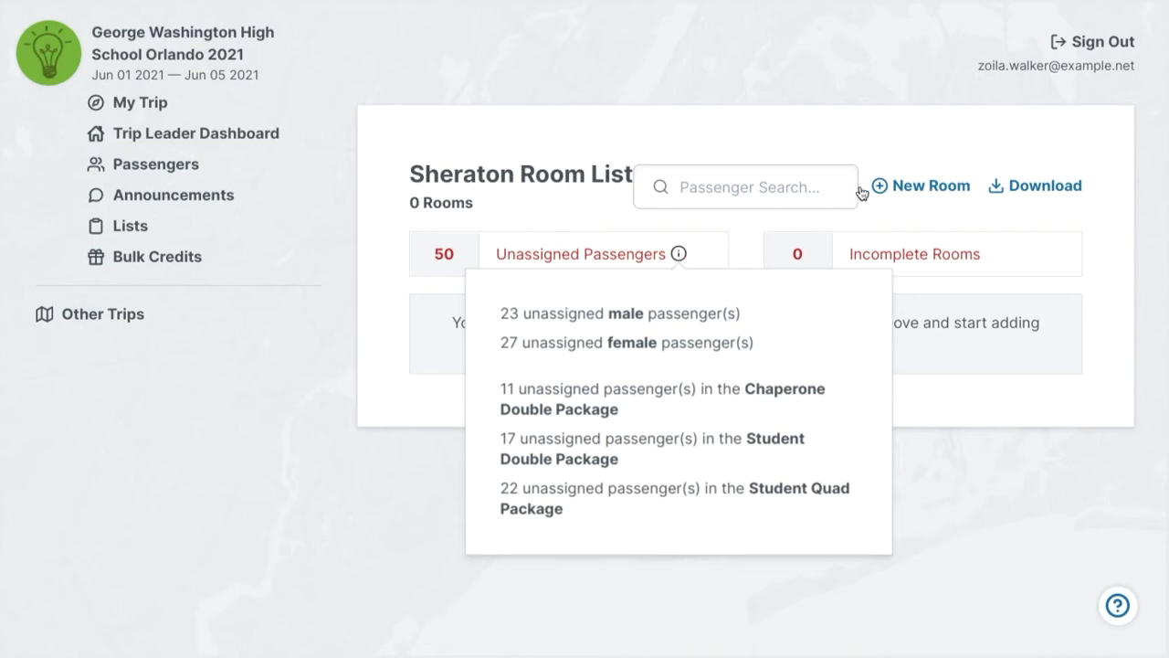
{"action": "left_click", "coordinate": [900, 188]}
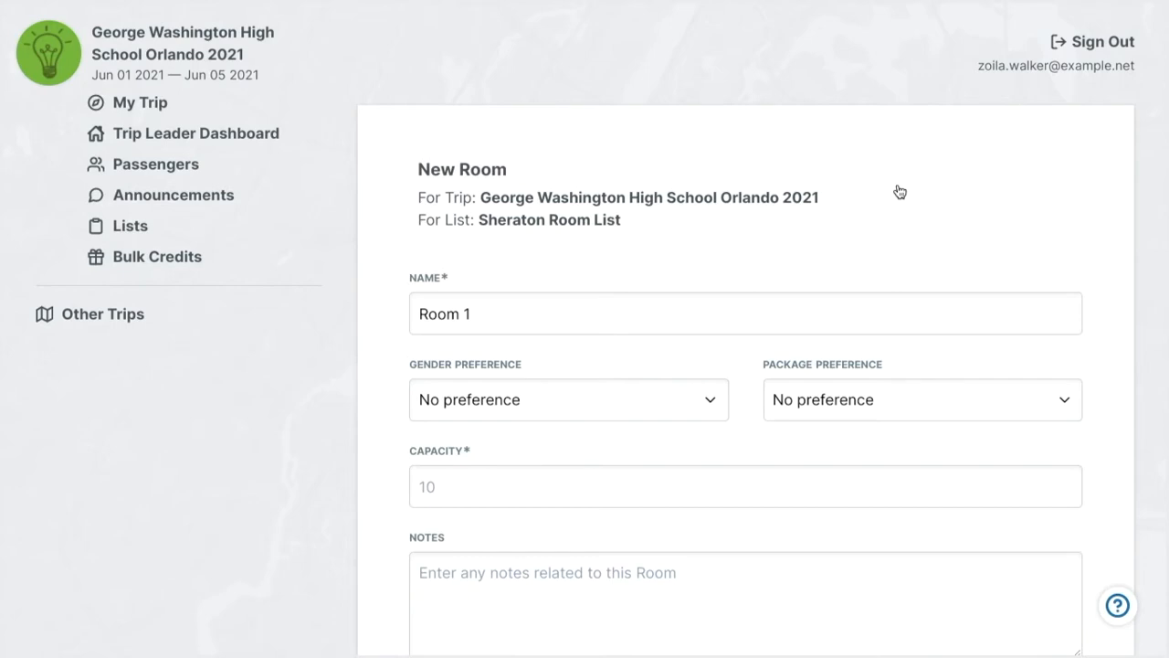
{"action": "scroll", "coordinate": [900, 191], "scroll_direction": "down", "scroll_amount": 3}
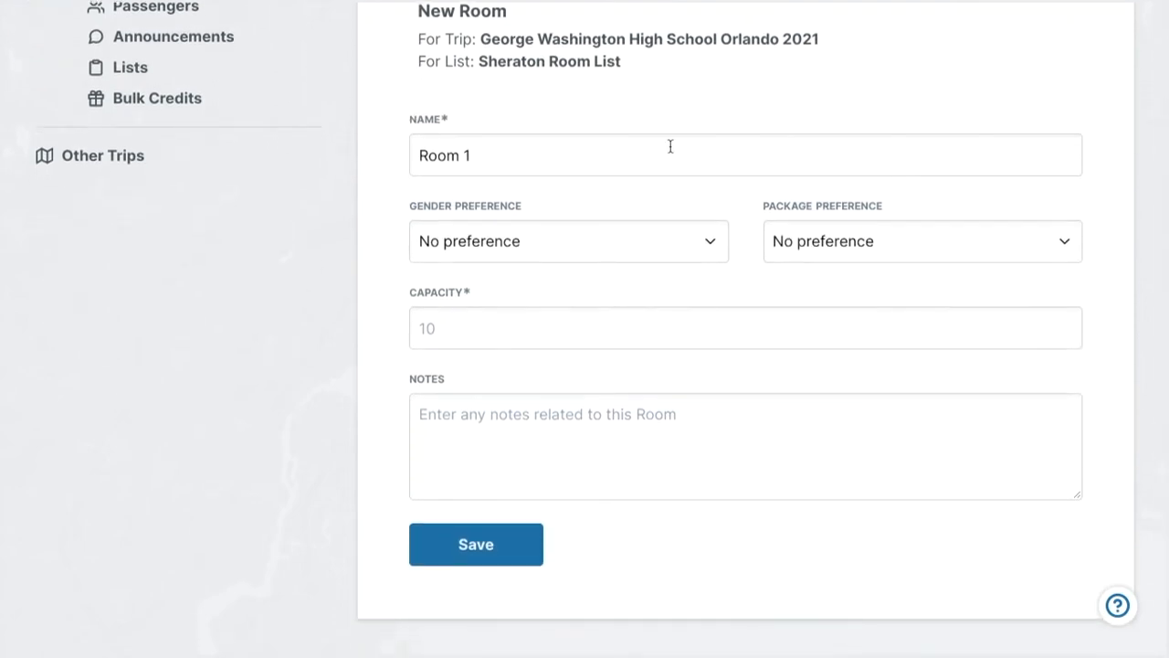
{"action": "left_click", "coordinate": [473, 244]}
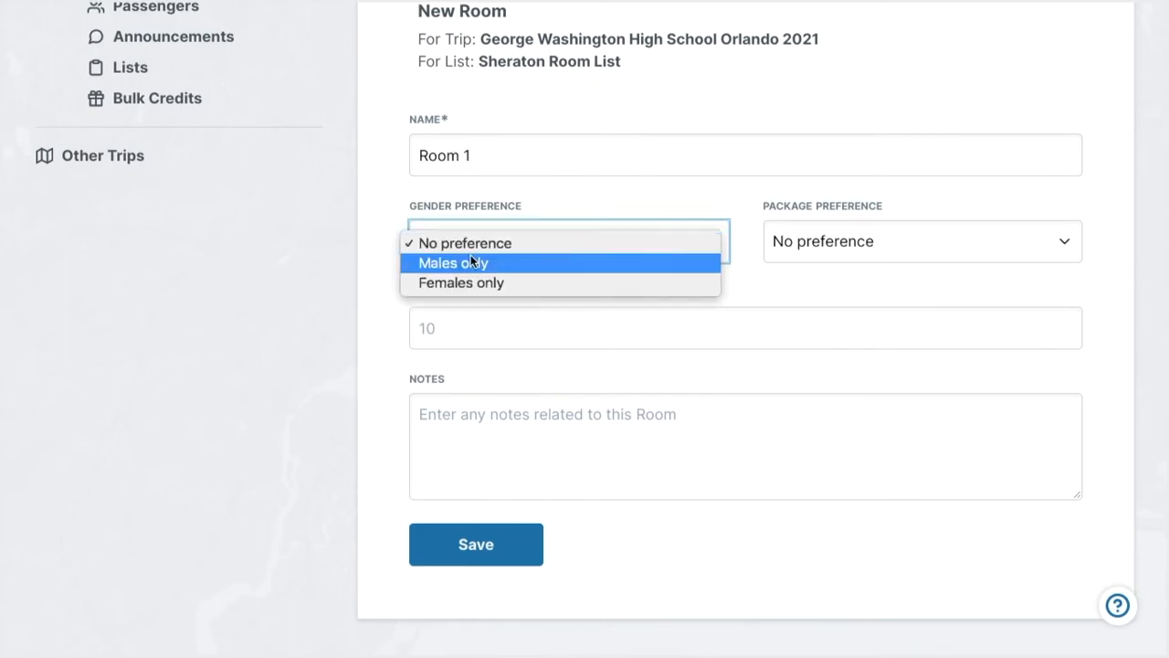
{"action": "left_click", "coordinate": [461, 283]}
{"action": "left_click", "coordinate": [853, 232]}
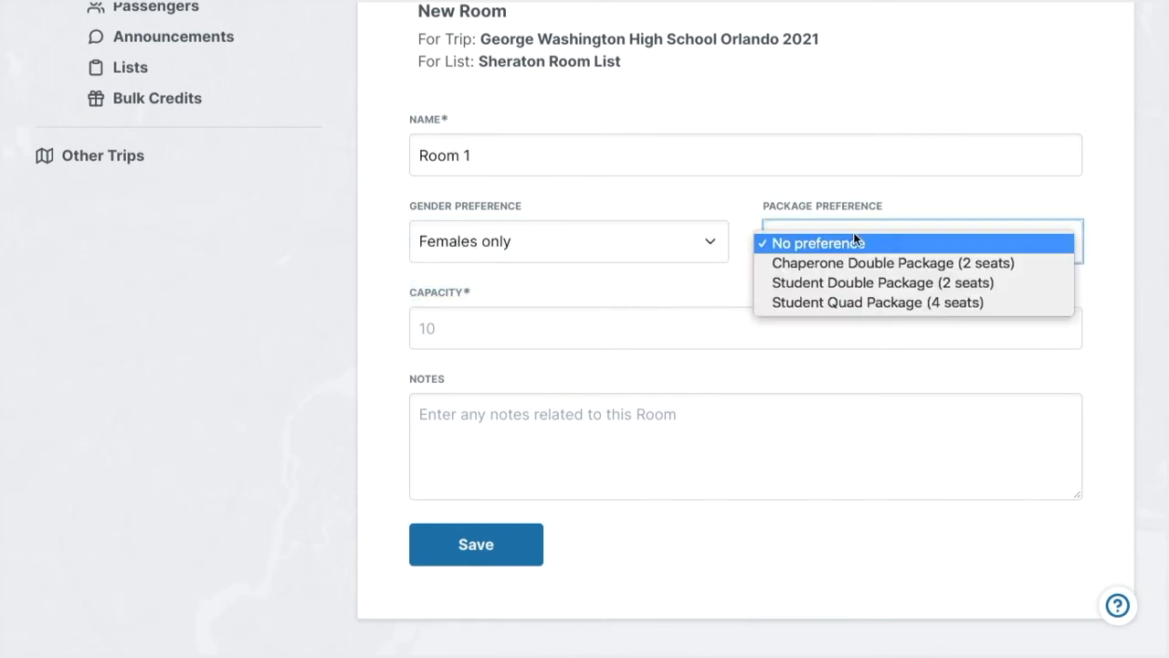
{"action": "left_click", "coordinate": [833, 302]}
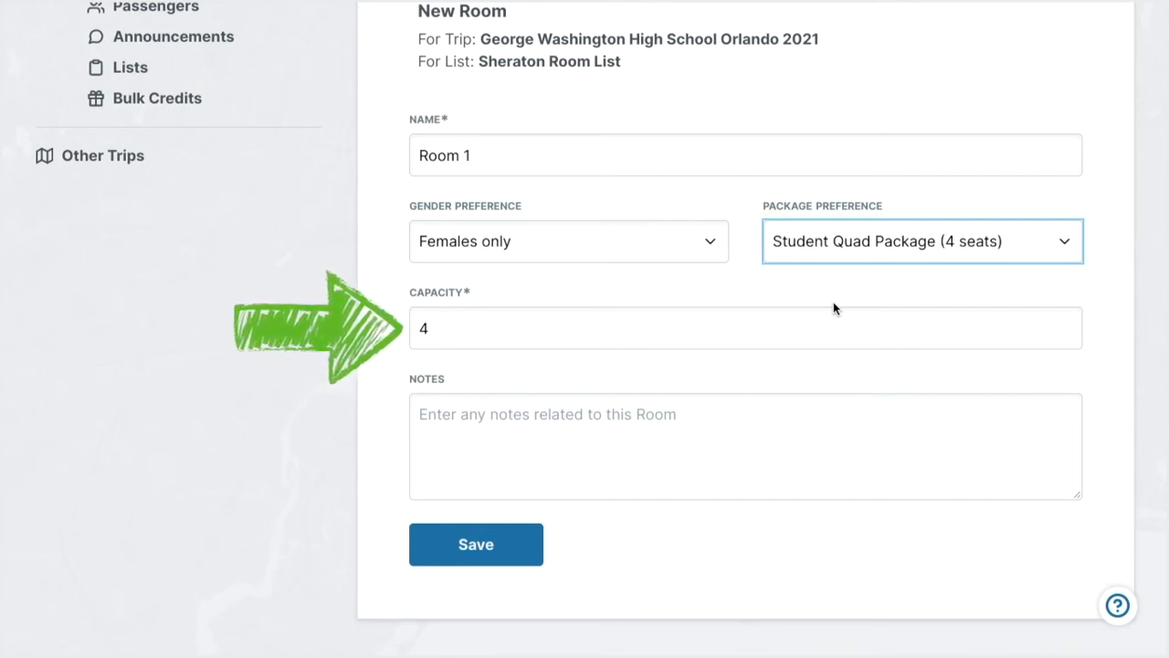
Enter the room note "guest in wheelchair, needs roll-in shower" and save the room.
{"action": "left_click", "coordinate": [496, 463]}
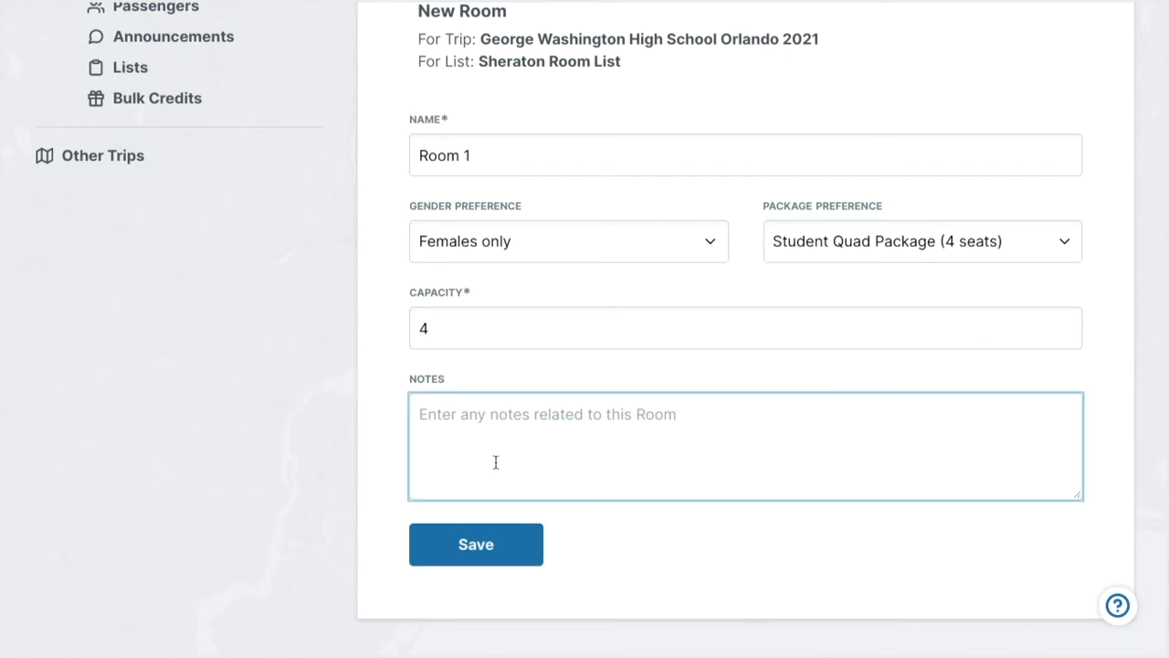
{"action": "type", "text": "guest in wheelchair, needs roll-in shower"}
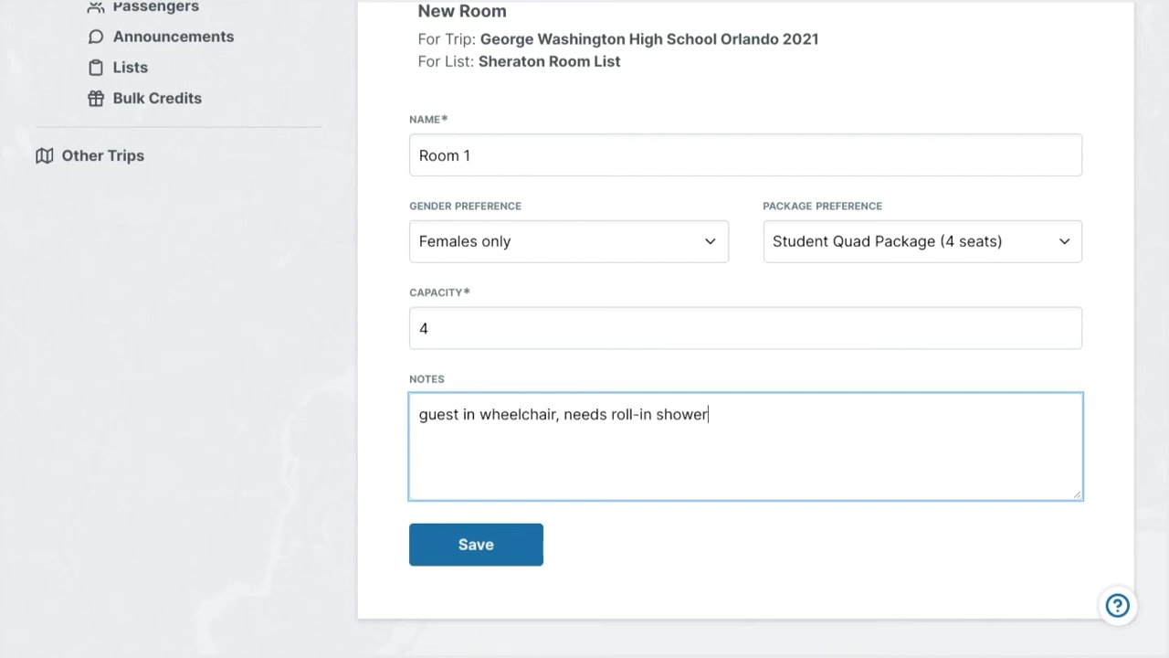
{"action": "left_click", "coordinate": [443, 561]}
Assign the first four unassigned passengers in the filtered list to Room 1.
{"action": "scroll", "coordinate": [628, 436], "scroll_direction": "down", "scroll_amount": 2}
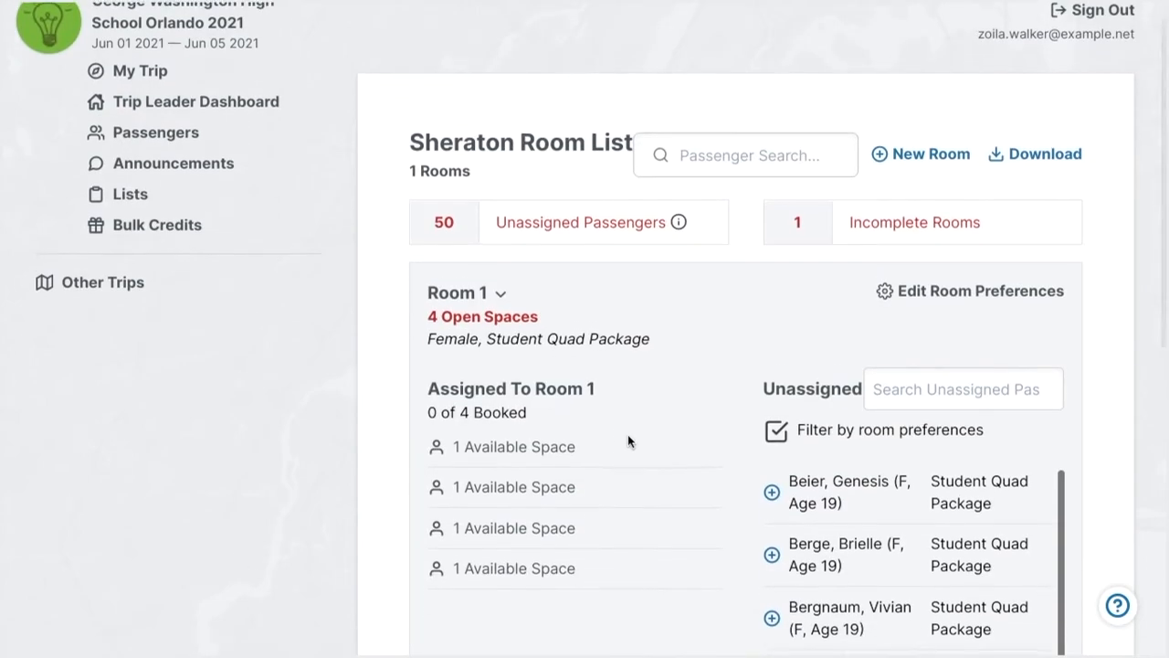
{"action": "scroll", "coordinate": [627, 441], "scroll_direction": "down", "scroll_amount": 1}
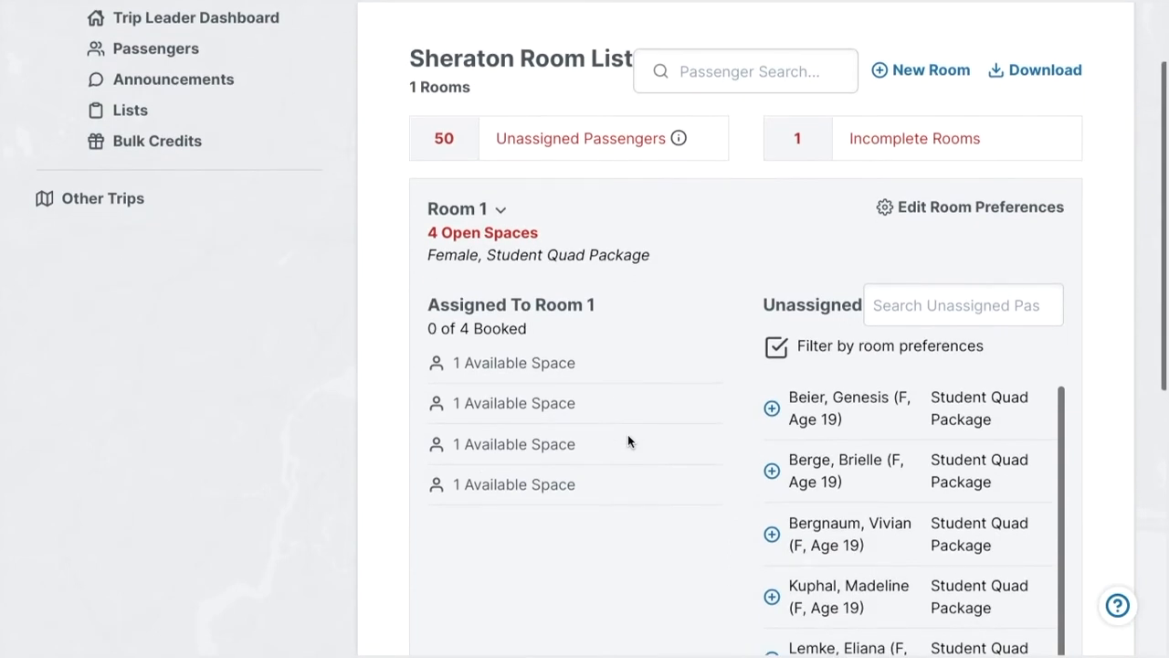
{"action": "left_click", "coordinate": [772, 408]}
{"action": "left_click", "coordinate": [771, 409]}
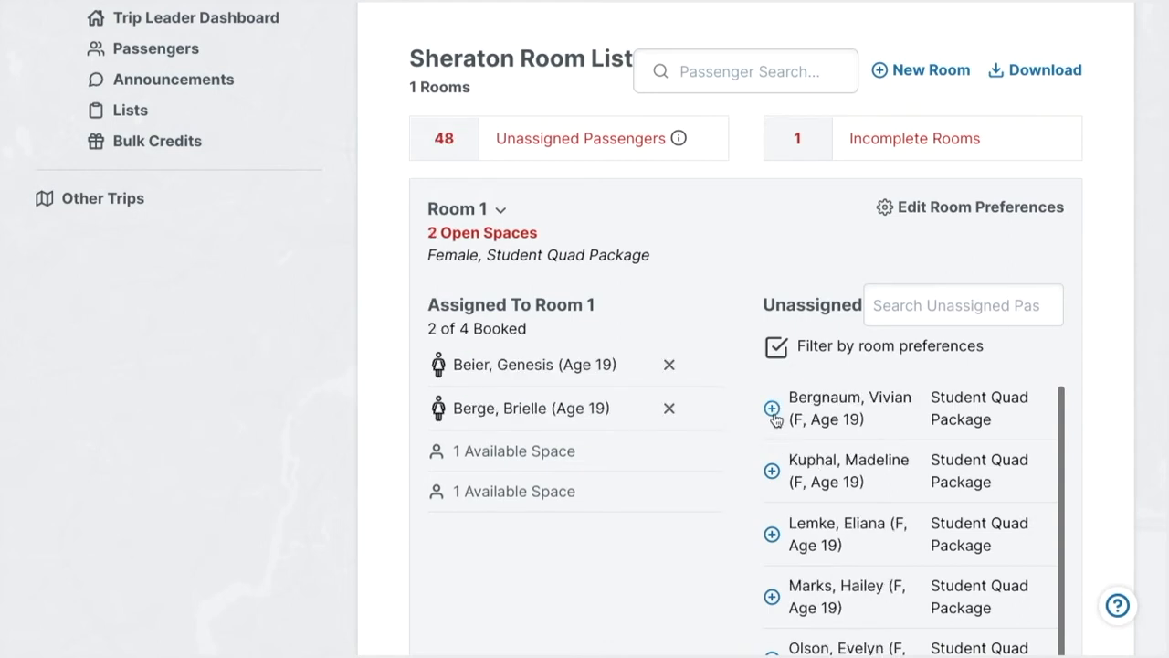
{"action": "left_click", "coordinate": [774, 473]}
{"action": "left_click", "coordinate": [774, 408]}
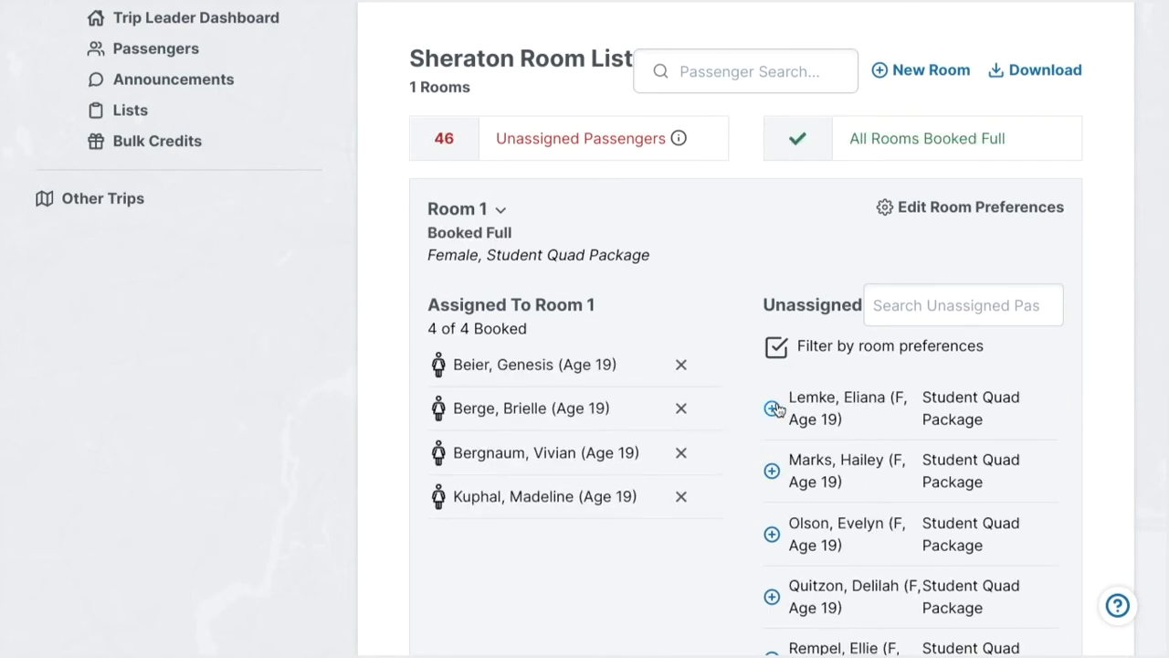
Replace the fourth passenger in Room 1 with the unassigned passenger found by searching "ols", and clear the search.
{"action": "left_click", "coordinate": [680, 496]}
{"action": "left_click", "coordinate": [952, 305]}
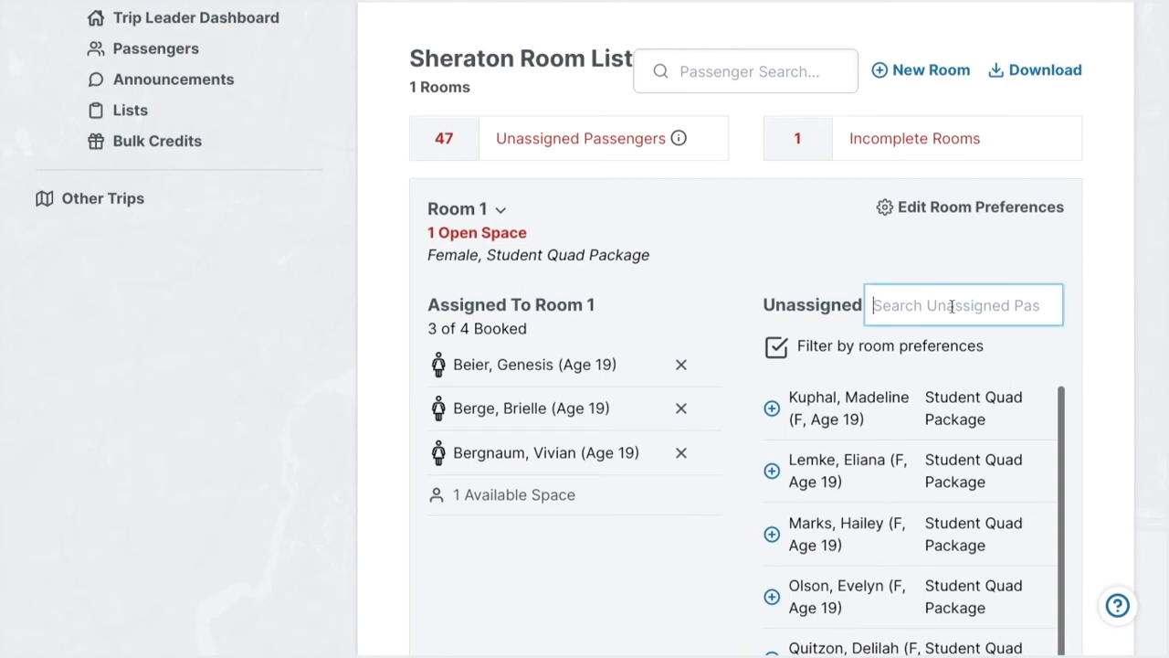
{"action": "type", "text": "ols"}
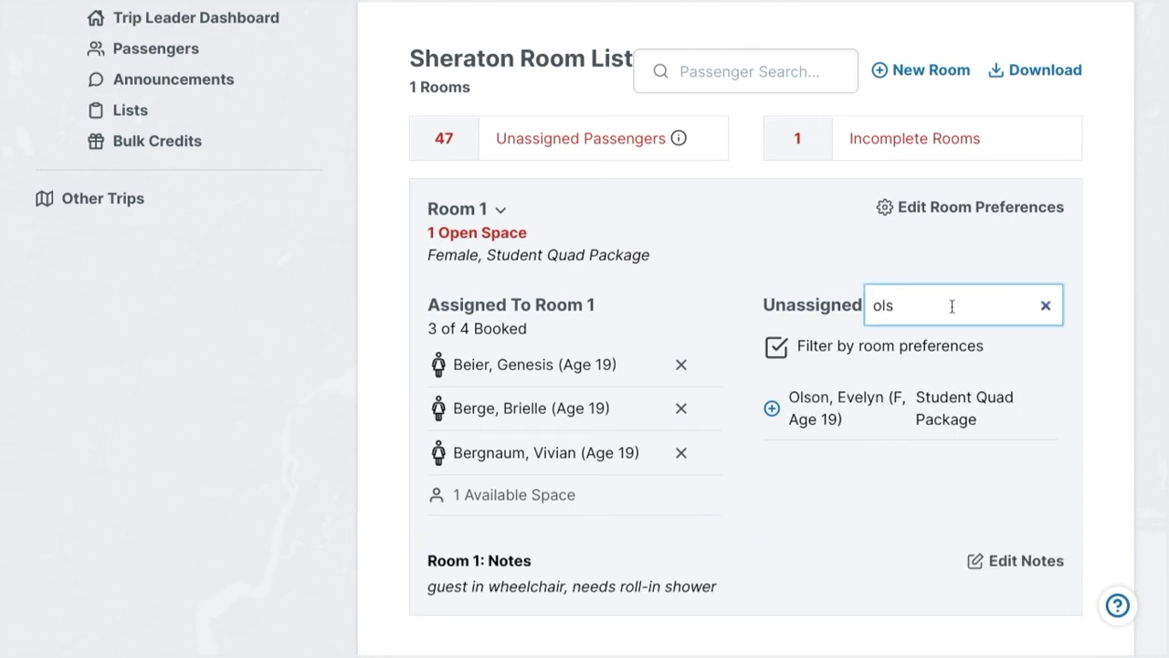
{"action": "left_click", "coordinate": [773, 408]}
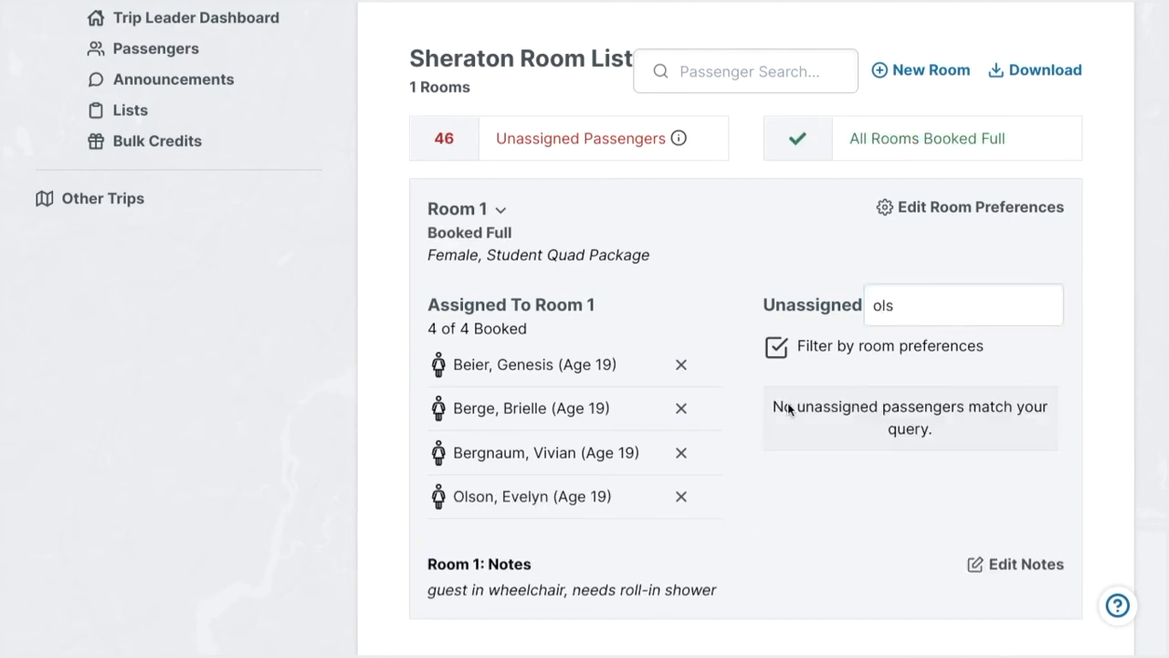
{"action": "left_click", "coordinate": [1045, 305]}
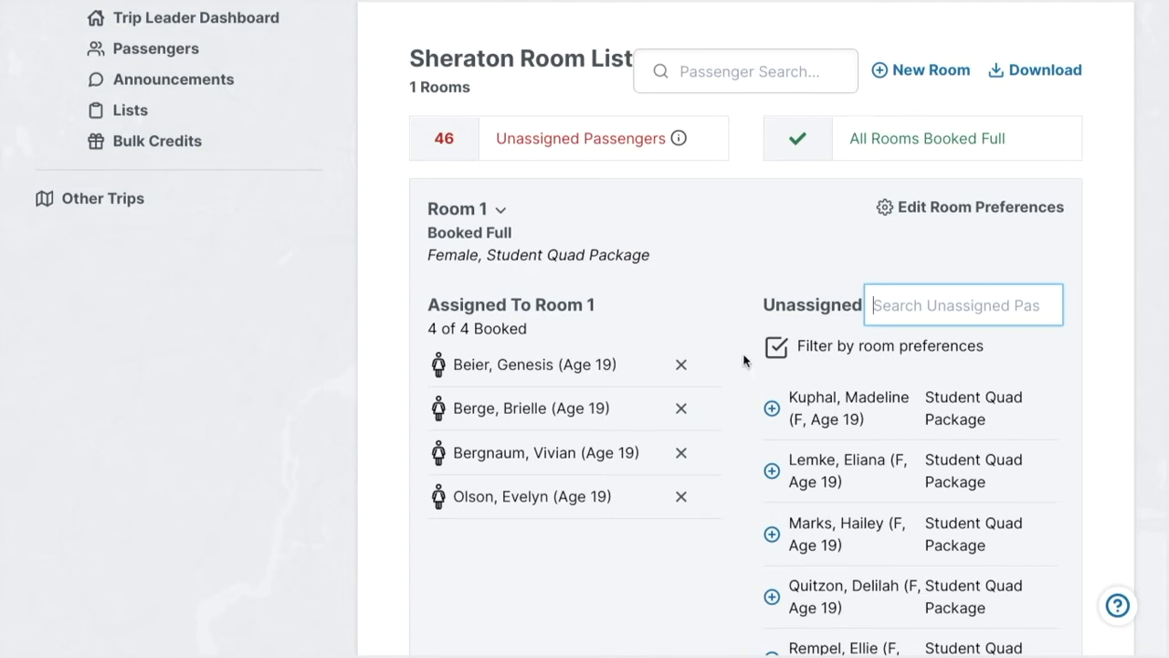
Try adding the first unassigned passenger to the full Room 1 and remove that passenger again.
{"action": "left_click", "coordinate": [771, 409]}
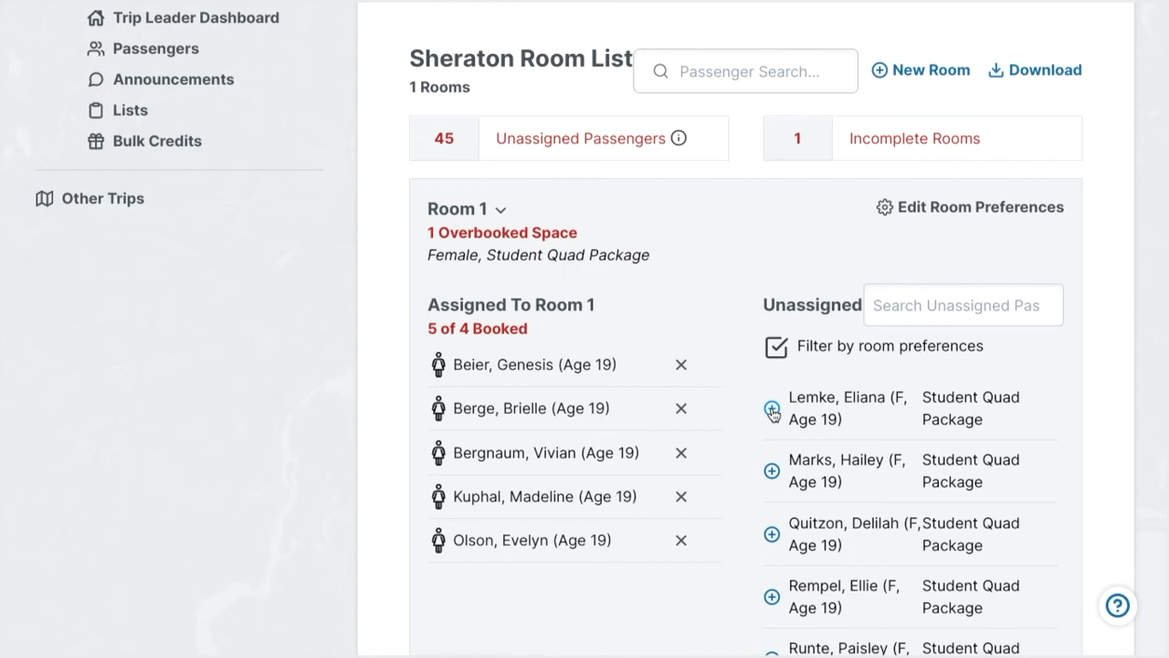
{"action": "left_click", "coordinate": [681, 496]}
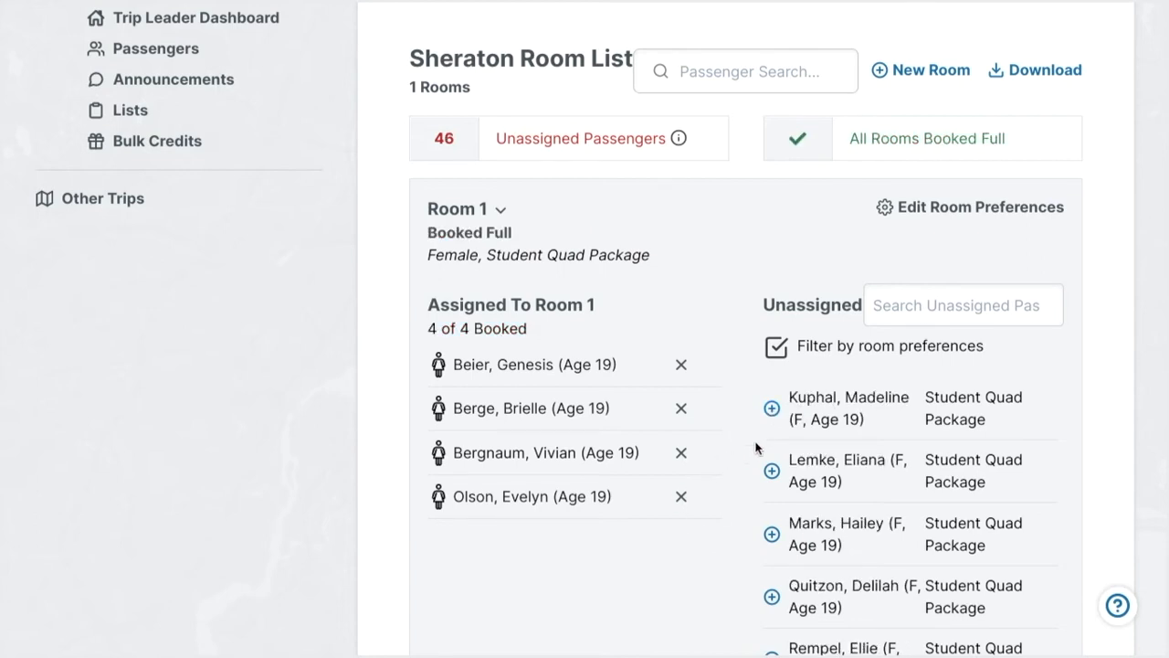
Turn off filtering by room preferences and add the first listed female Chaperone Double Package passenger to Room 1.
{"action": "scroll", "coordinate": [755, 447], "scroll_direction": "down", "scroll_amount": 1}
{"action": "scroll", "coordinate": [755, 448], "scroll_direction": "down", "scroll_amount": 1}
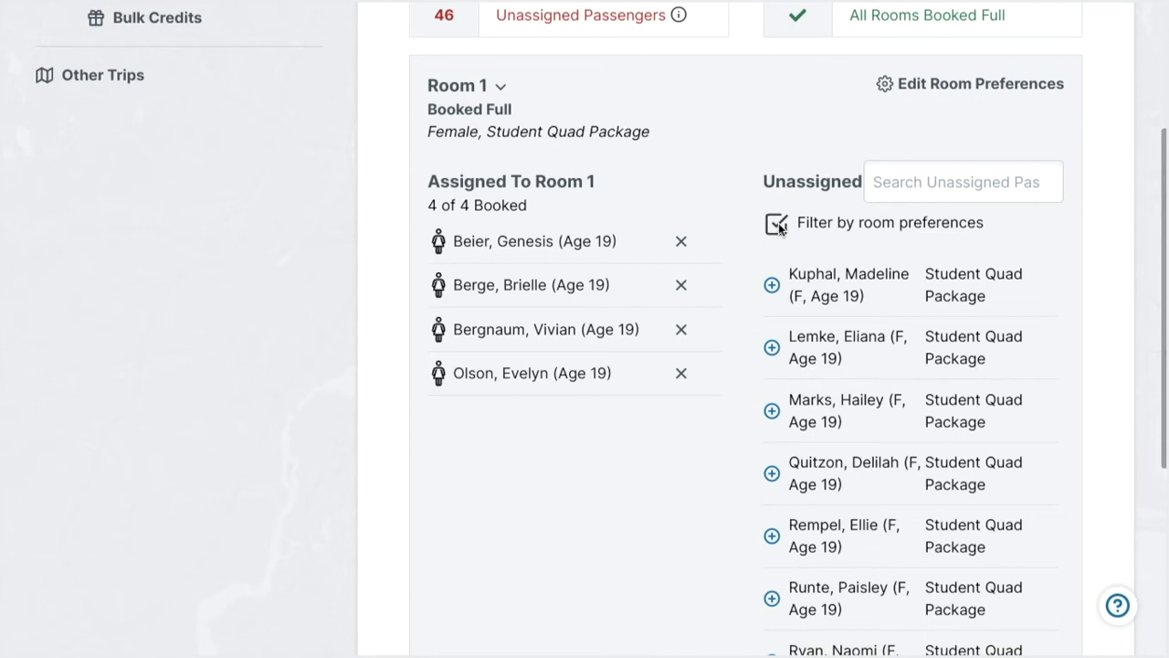
{"action": "left_click", "coordinate": [776, 224]}
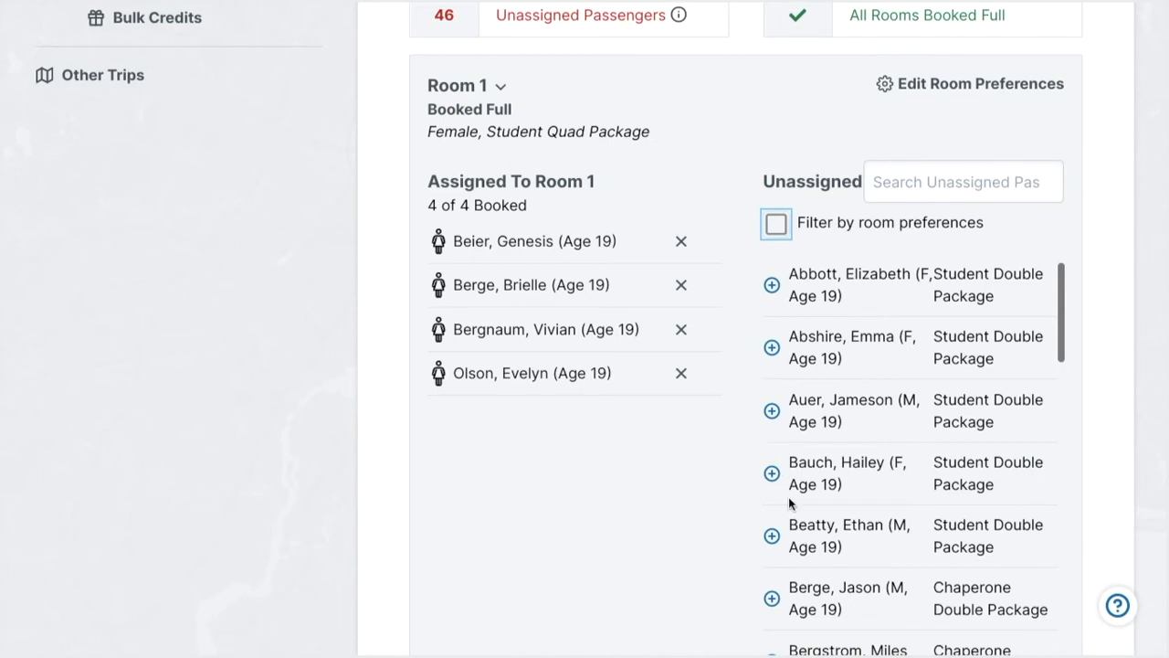
{"action": "scroll", "coordinate": [789, 499], "scroll_direction": "down", "scroll_amount": 2}
{"action": "scroll", "coordinate": [789, 499], "scroll_direction": "down", "scroll_amount": 3}
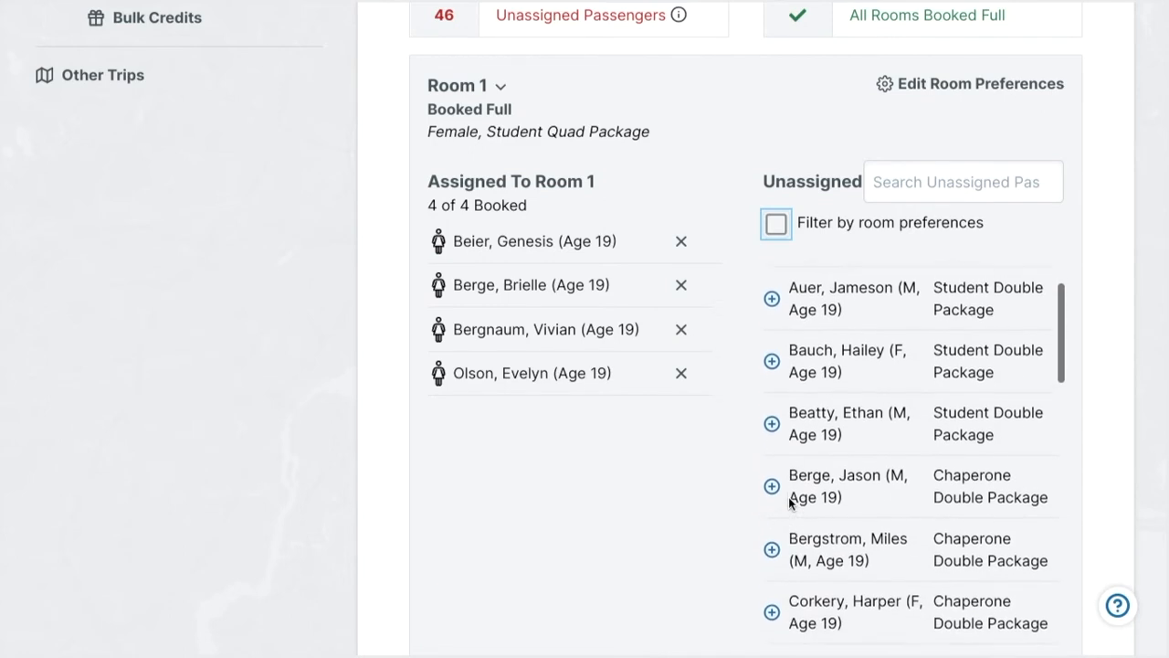
{"action": "scroll", "coordinate": [789, 499], "scroll_direction": "down", "scroll_amount": 1}
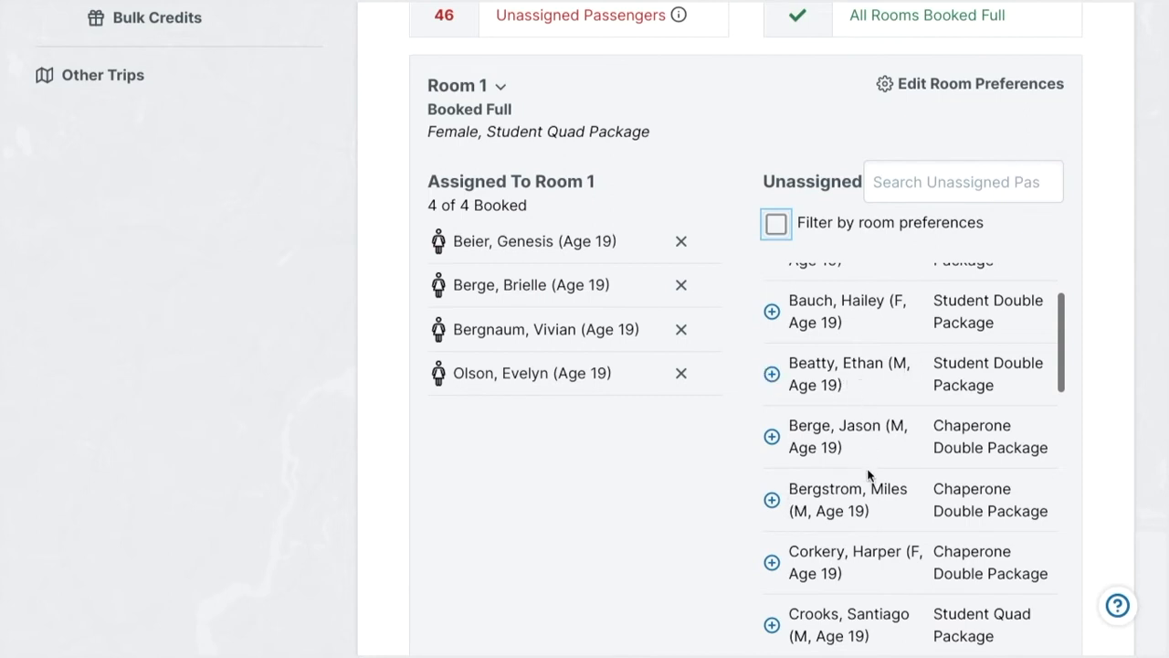
{"action": "scroll", "coordinate": [804, 478], "scroll_direction": "down", "scroll_amount": 2}
{"action": "left_click", "coordinate": [791, 502]}
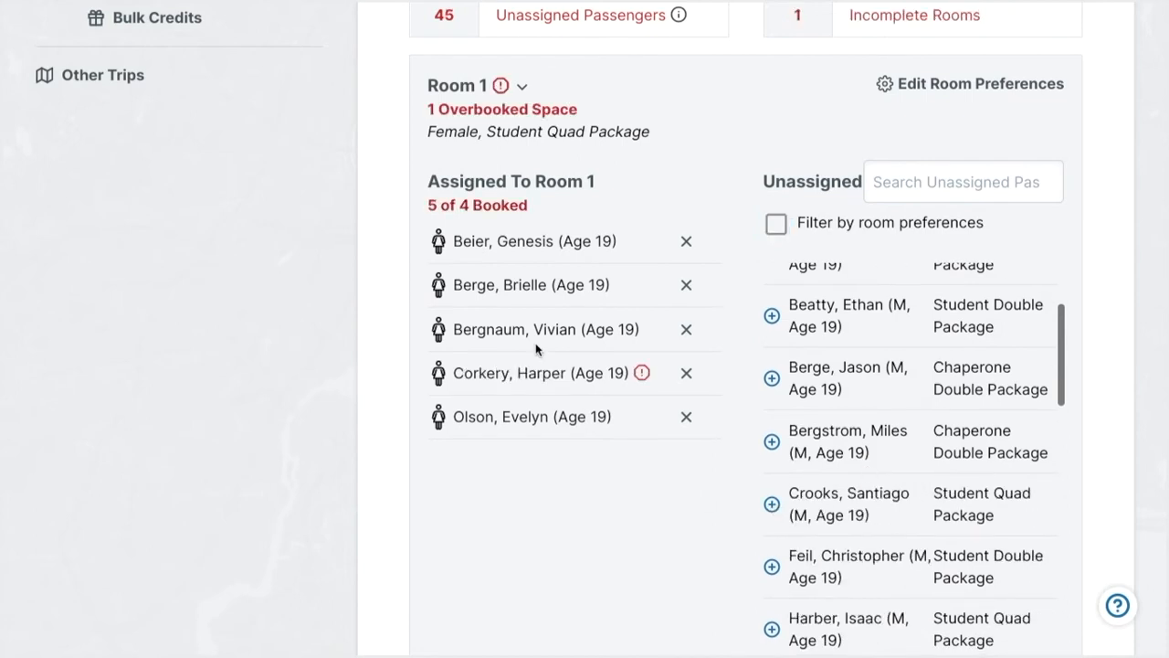
{"action": "mouse_move", "coordinate": [644, 382]}
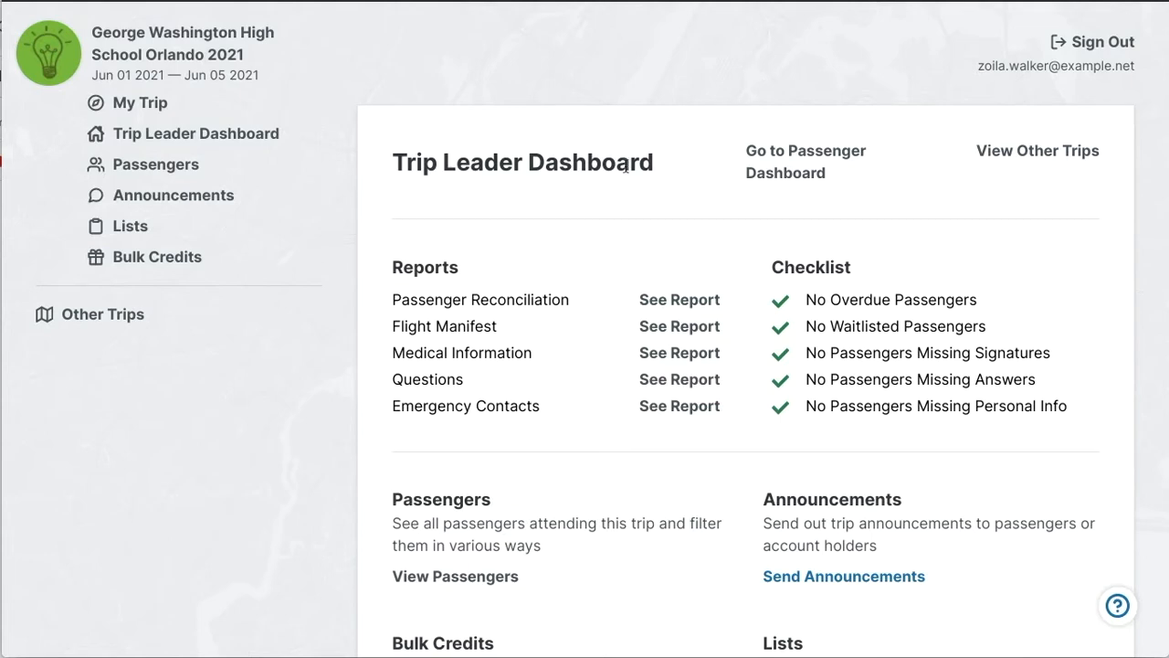
Open the trip's lists from the Trip Leader Dashboard, view the Bus List's settings, and save them without changes.
{"action": "scroll", "coordinate": [528, 260], "scroll_direction": "down", "scroll_amount": 1}
{"action": "scroll", "coordinate": [525, 267], "scroll_direction": "down", "scroll_amount": 1}
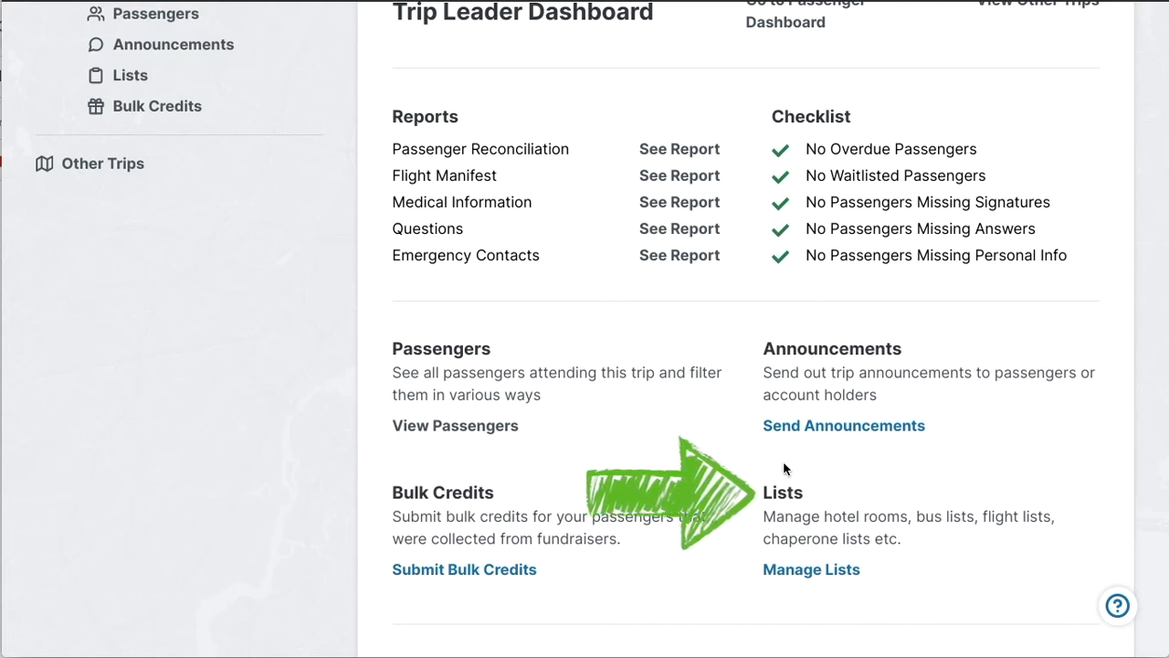
{"action": "left_click", "coordinate": [772, 566]}
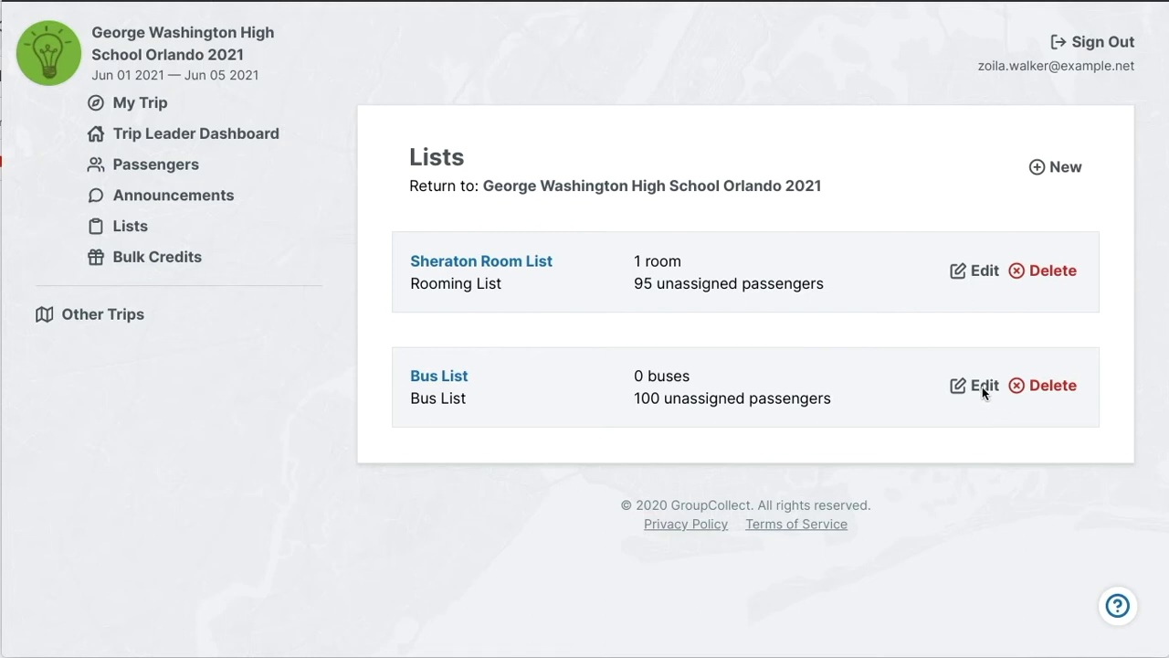
{"action": "left_click", "coordinate": [977, 386]}
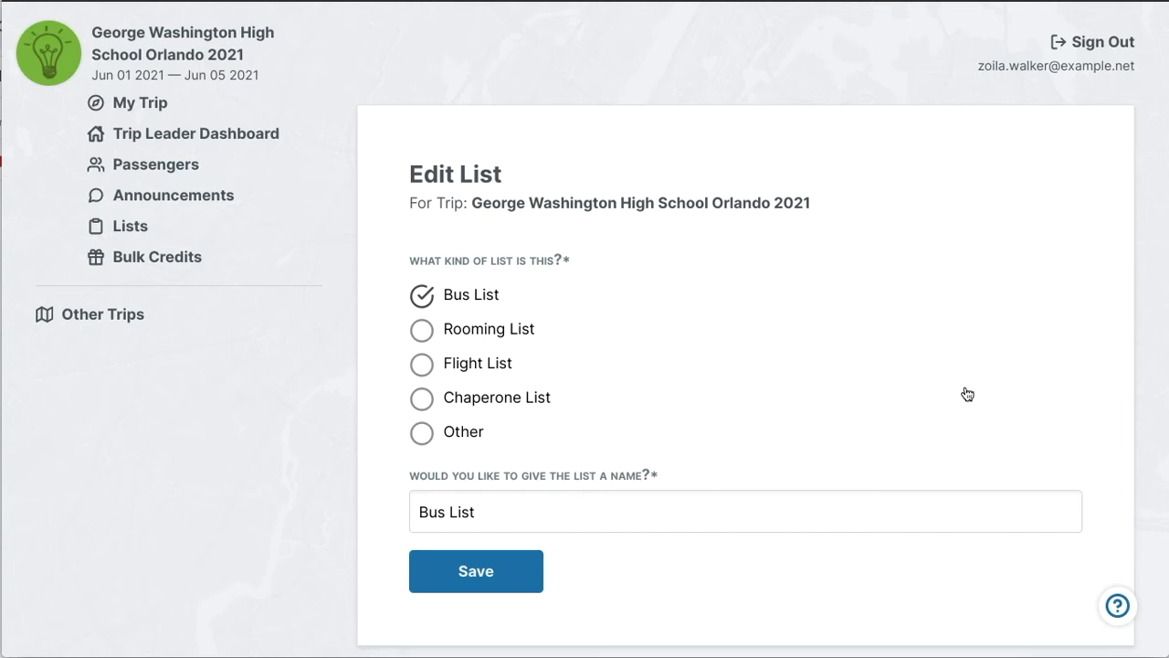
{"action": "left_click", "coordinate": [423, 559]}
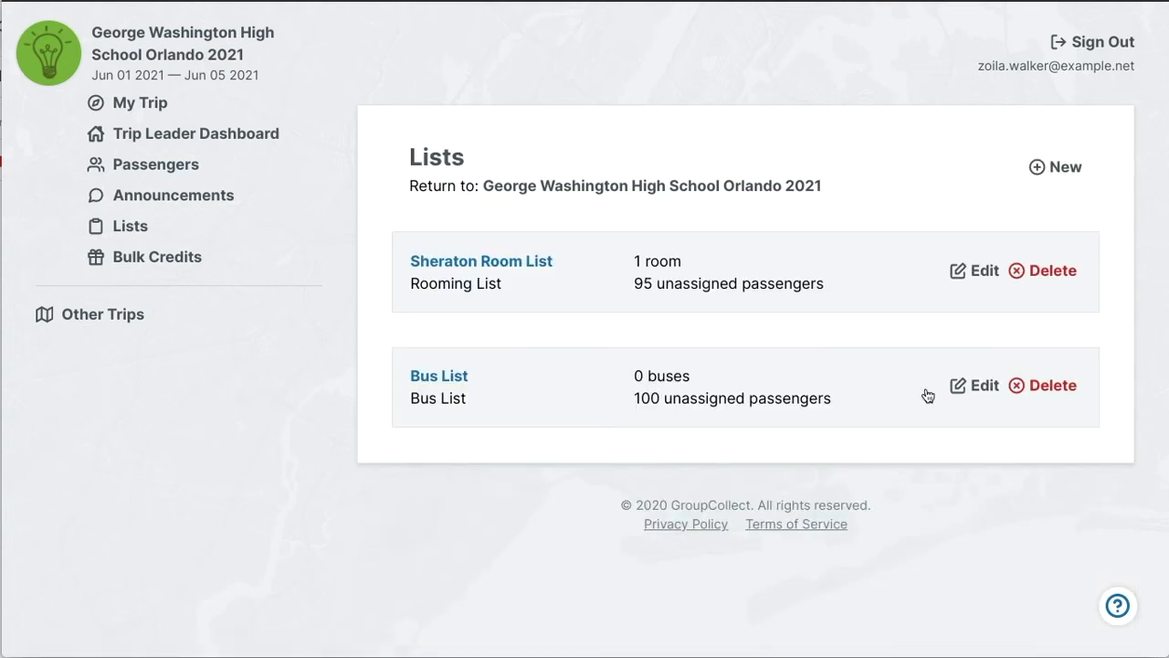
Open the Bus List and create Bus 1 with a capacity of 55 and no gender or package preference.
{"action": "left_click", "coordinate": [440, 377]}
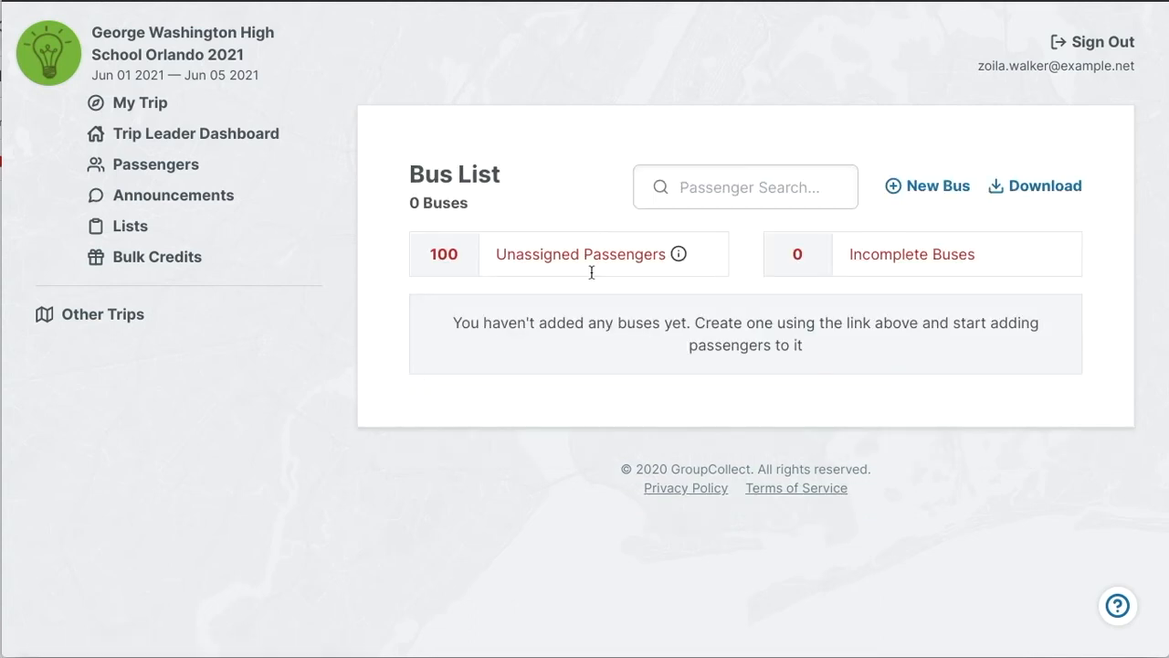
{"action": "mouse_move", "coordinate": [681, 254]}
{"action": "left_click", "coordinate": [938, 189]}
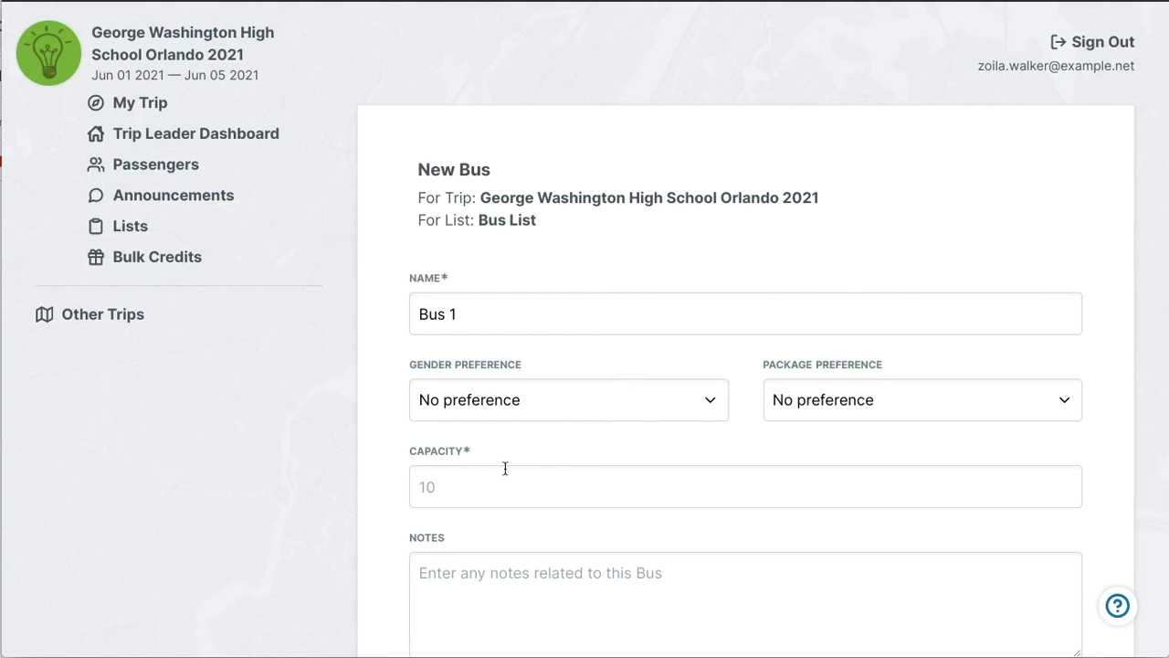
{"action": "left_click", "coordinate": [448, 496]}
{"action": "type", "text": "55"}
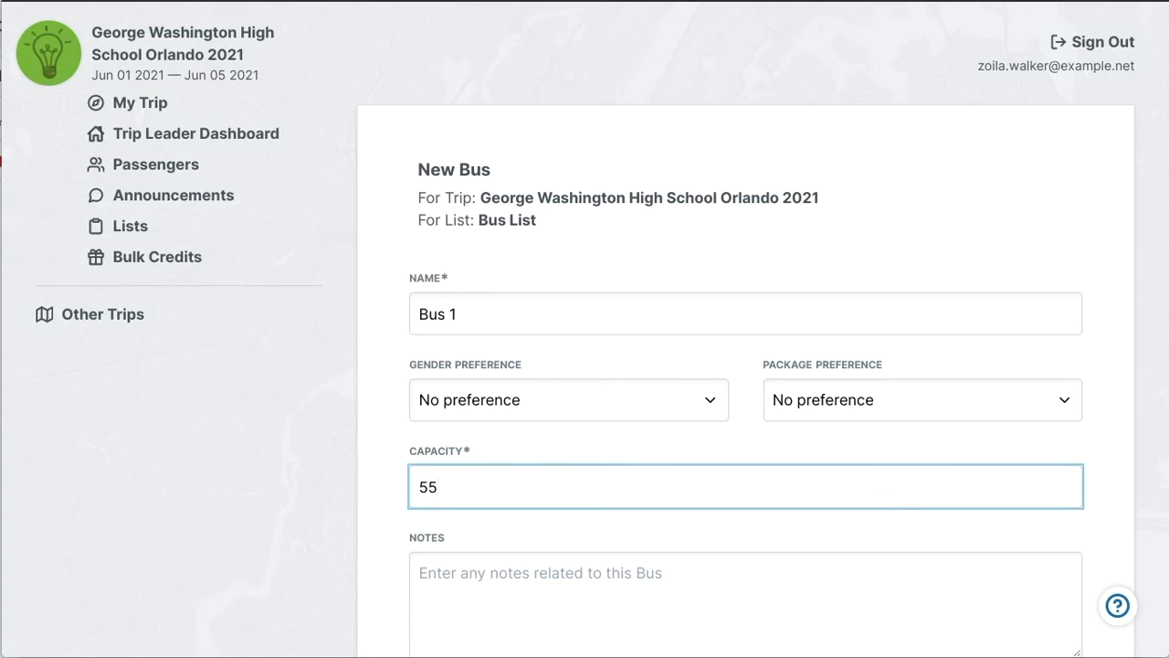
{"action": "scroll", "coordinate": [579, 472], "scroll_direction": "down", "scroll_amount": 2}
{"action": "left_click", "coordinate": [444, 555]}
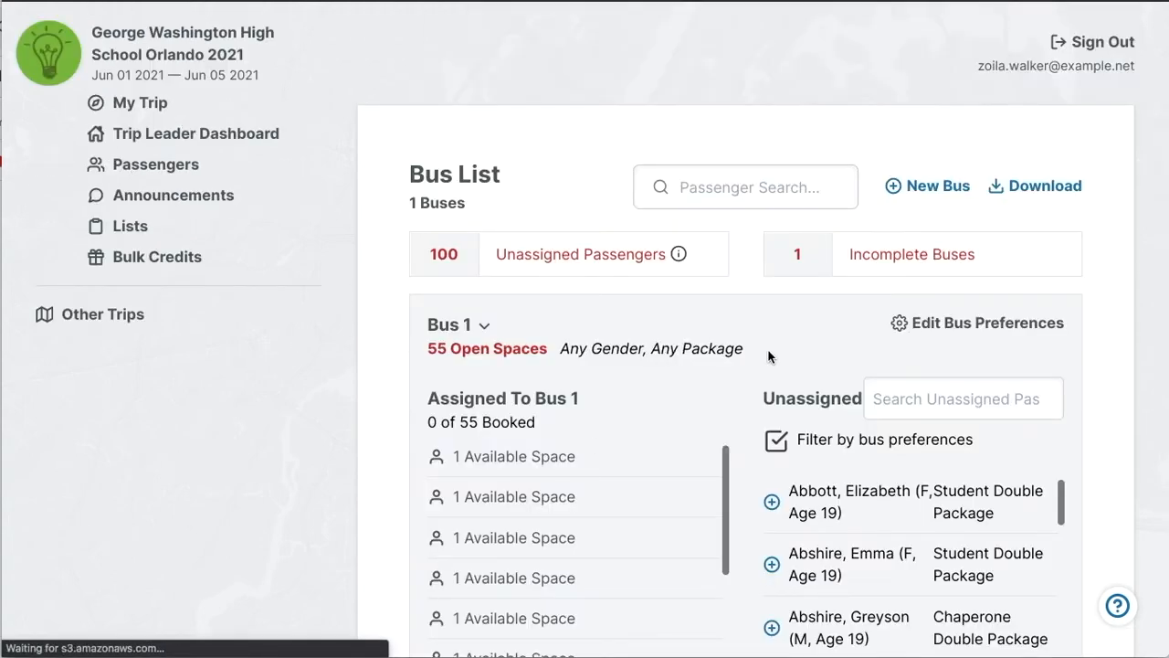
Fill all 55 spaces of Bus 1 with unassigned passengers and turn off filtering by bus preferences.
{"action": "scroll", "coordinate": [592, 426], "scroll_direction": "down", "scroll_amount": 3}
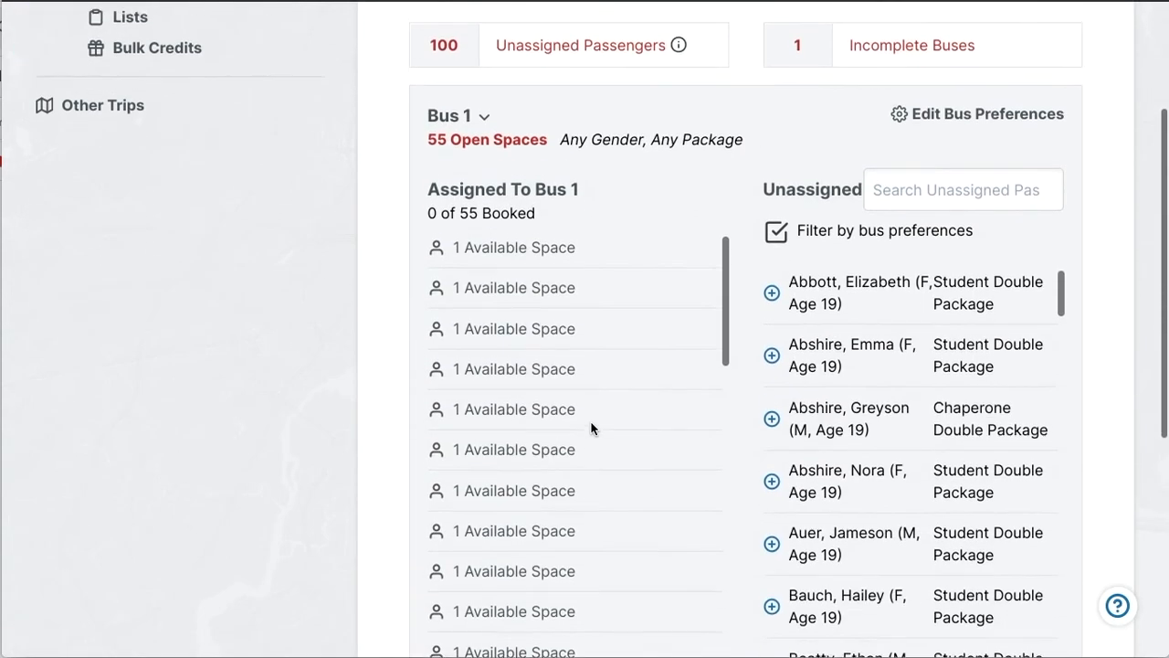
{"action": "left_click", "coordinate": [773, 345]}
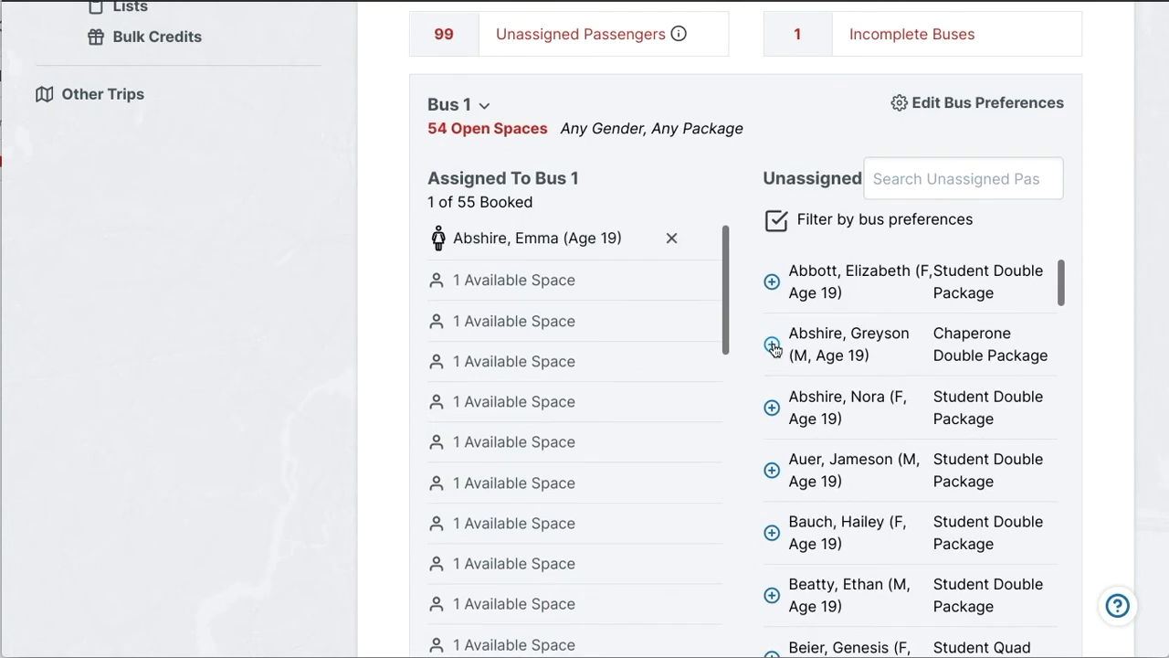
{"action": "left_click", "coordinate": [772, 344]}
{"action": "left_click", "coordinate": [772, 407]}
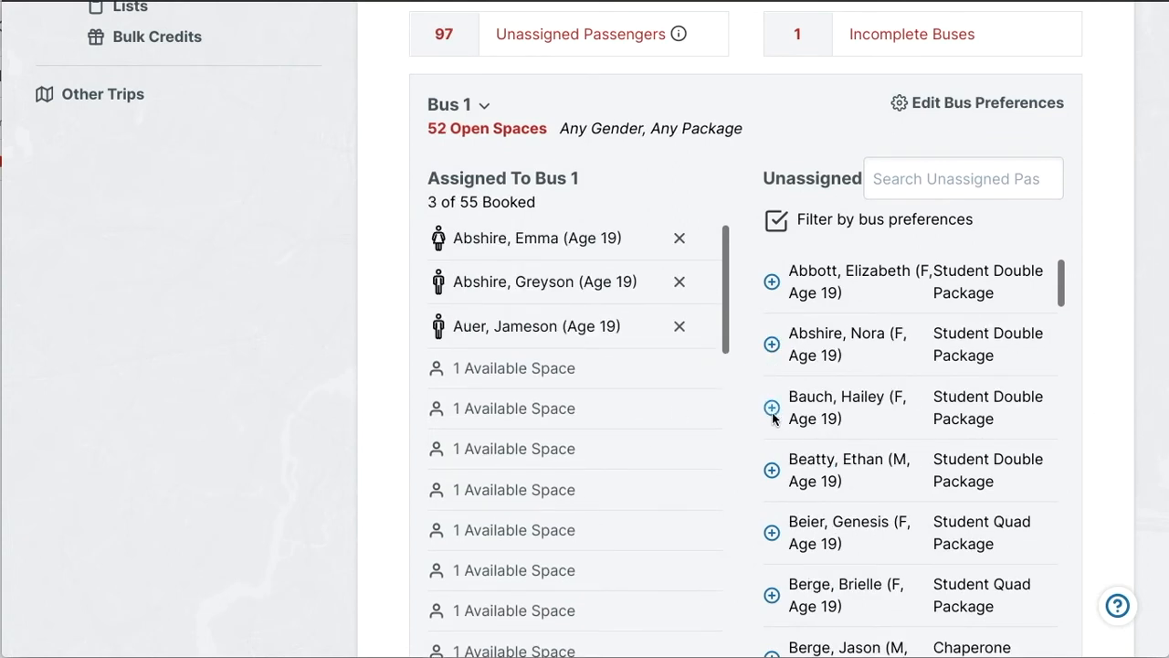
{"action": "left_click", "coordinate": [772, 345]}
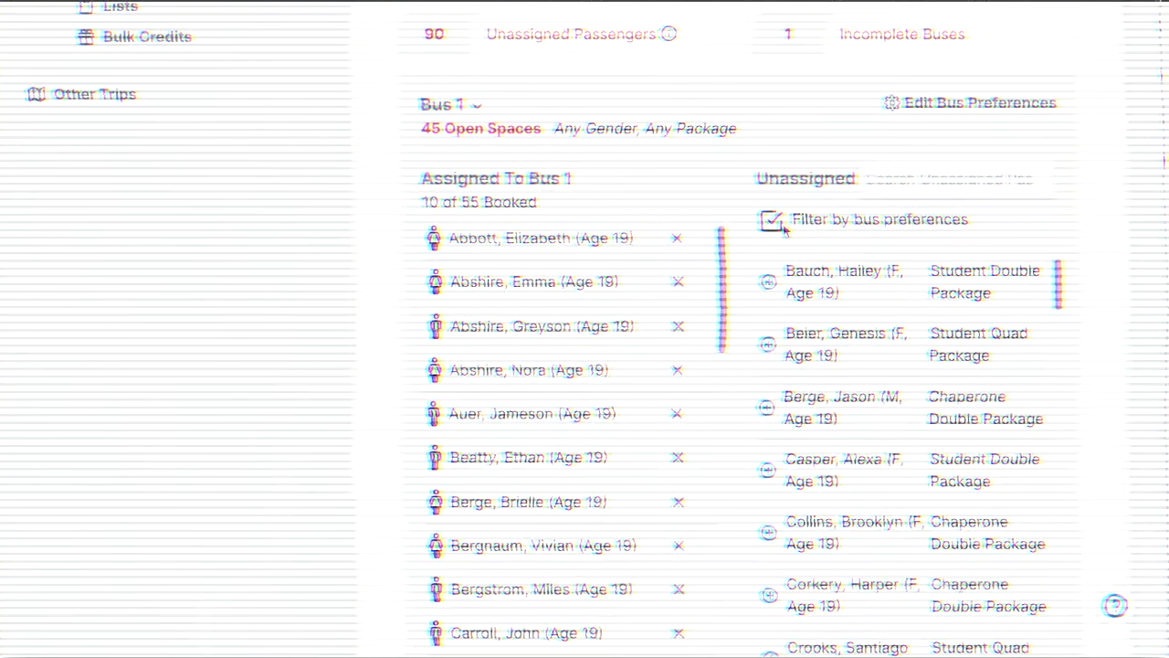
{"action": "left_click", "coordinate": [772, 220]}
{"action": "left_click", "coordinate": [772, 281]}
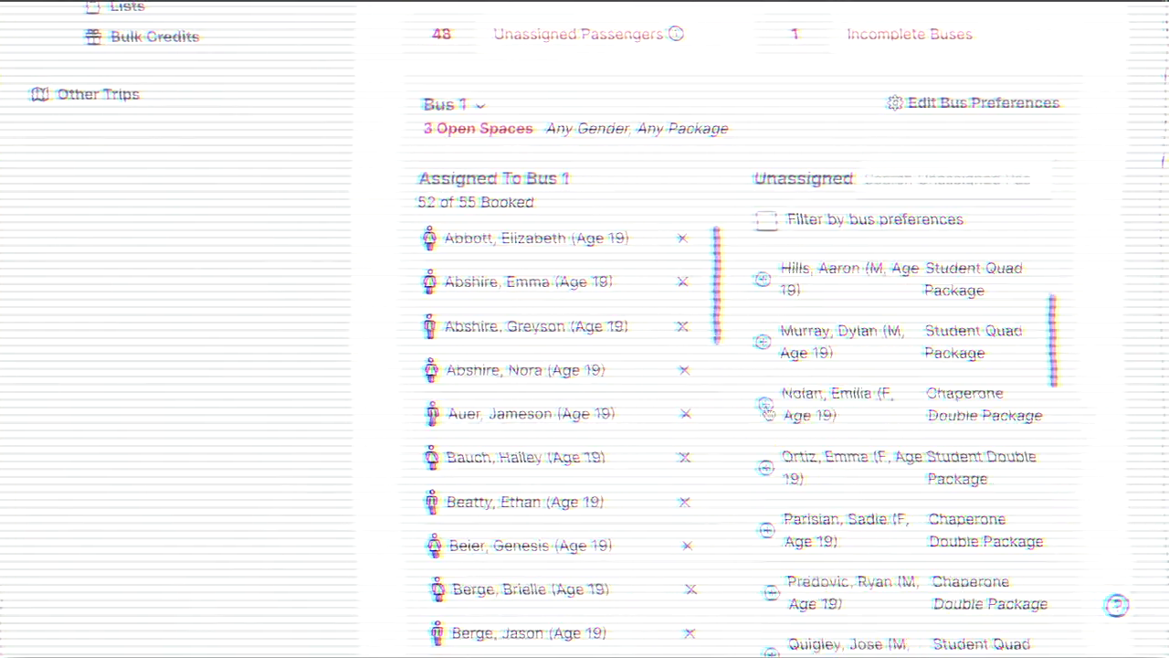
{"action": "left_click", "coordinate": [772, 282]}
{"action": "scroll", "coordinate": [759, 255], "scroll_direction": "up", "scroll_amount": 3}
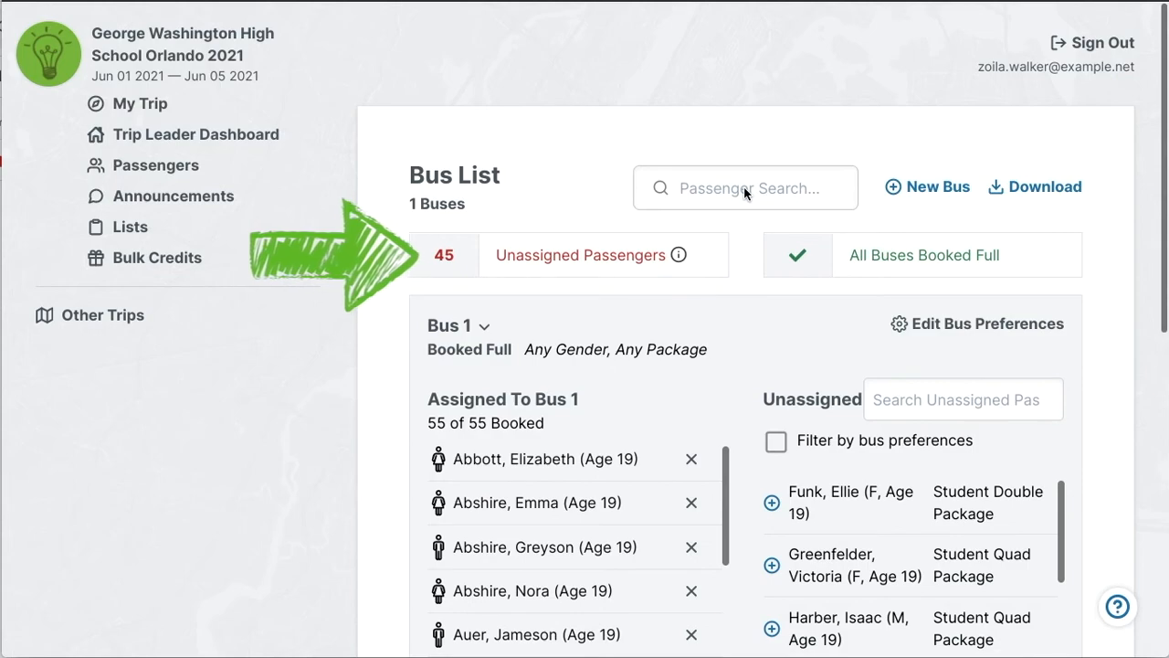
Create Bus 2 in the Bus List with a capacity of 55 and no gender or package preference.
{"action": "scroll", "coordinate": [592, 371], "scroll_direction": "down", "scroll_amount": 6}
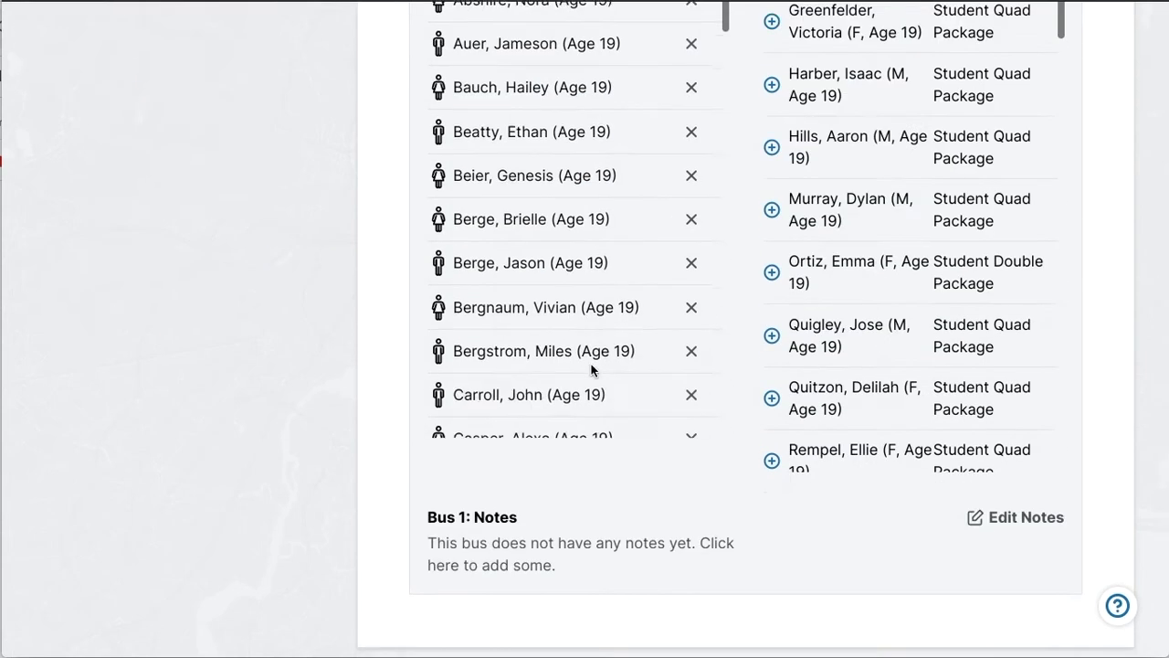
{"action": "scroll", "coordinate": [360, 324], "scroll_direction": "up", "scroll_amount": 4}
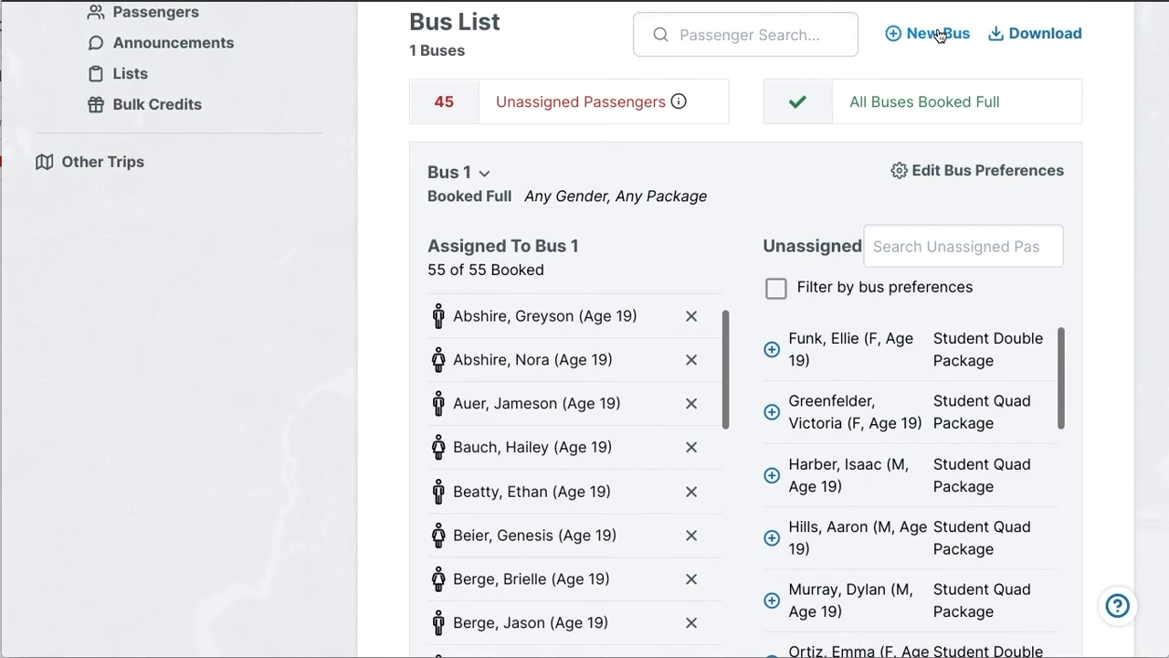
{"action": "left_click", "coordinate": [939, 34]}
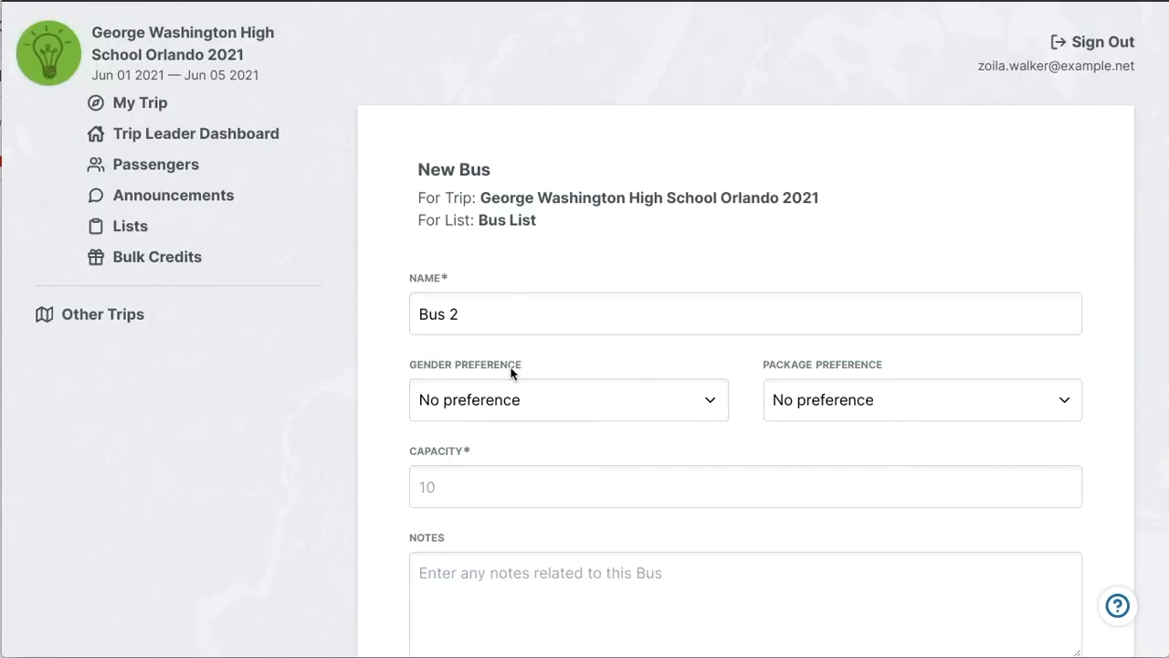
{"action": "left_click", "coordinate": [438, 508]}
{"action": "type", "text": "55"}
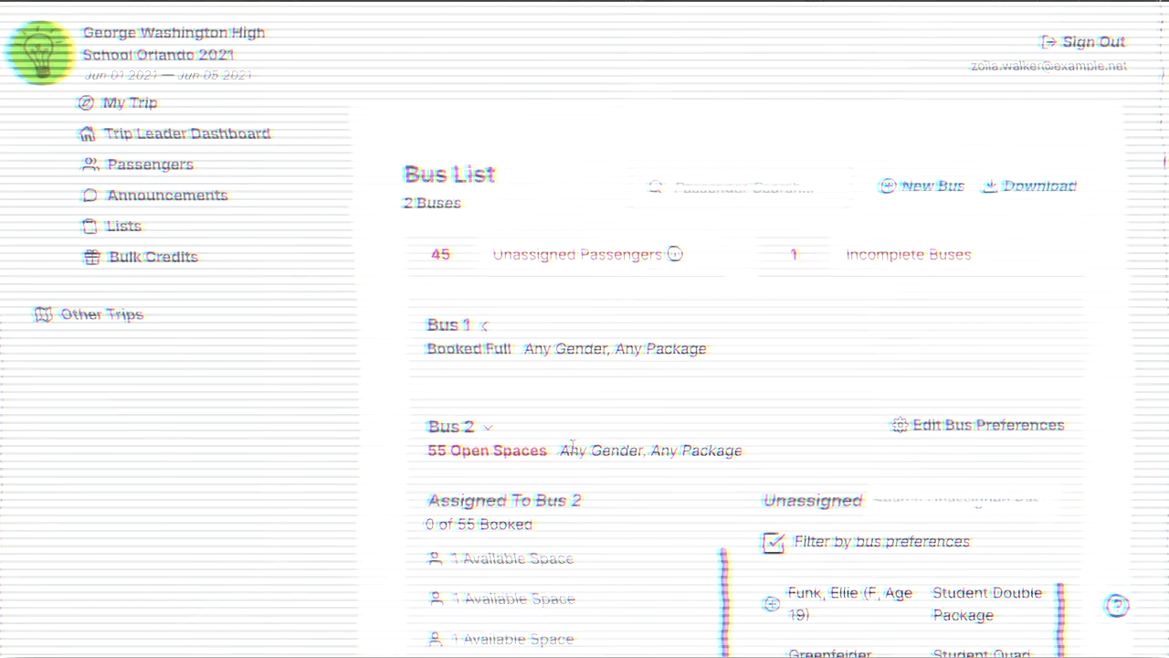
{"action": "scroll", "coordinate": [572, 446], "scroll_direction": "down", "scroll_amount": 2}
Assign all remaining unassigned passengers to Bus 2 and collapse its section.
{"action": "left_click", "coordinate": [772, 399]}
{"action": "left_click", "coordinate": [772, 399]}
{"action": "scroll", "coordinate": [771, 438], "scroll_direction": "down", "scroll_amount": 3}
{"action": "left_click", "coordinate": [771, 439]}
{"action": "left_click", "coordinate": [772, 418]}
{"action": "left_click", "coordinate": [772, 399]}
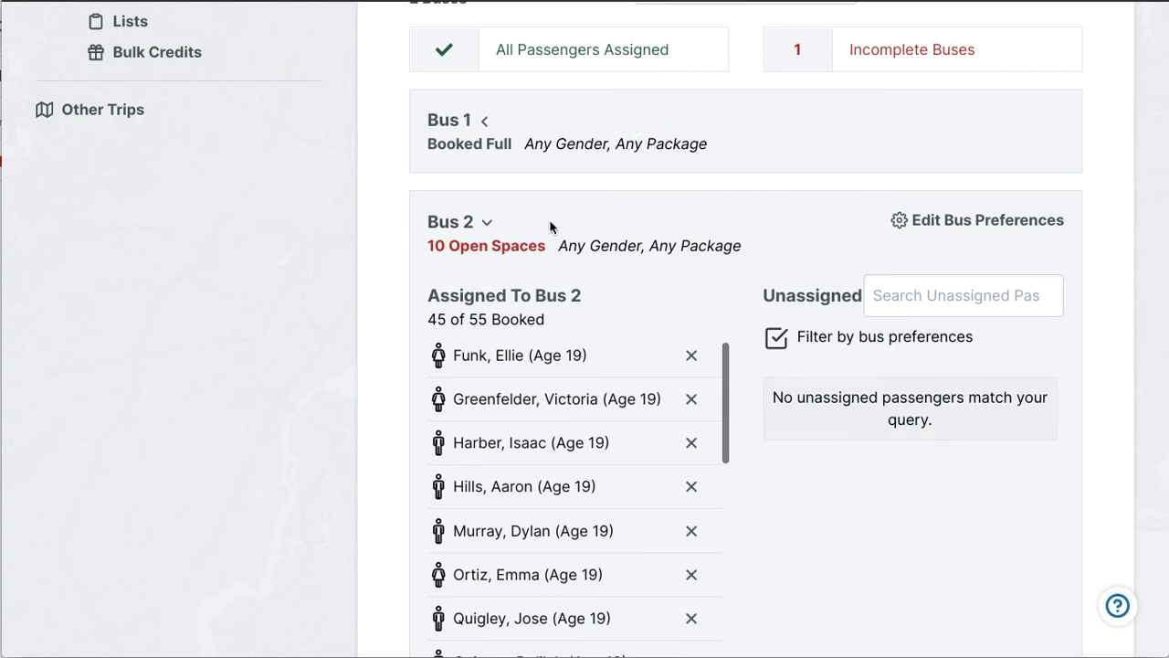
{"action": "left_click", "coordinate": [487, 223]}
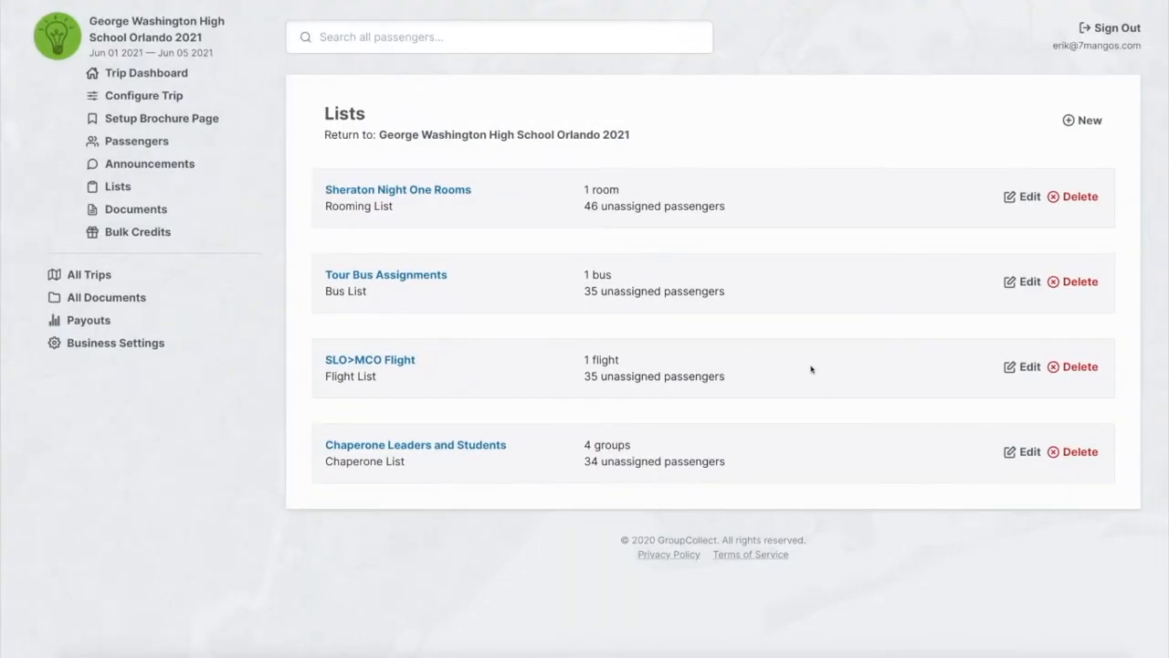
Create a new Chaperone List for the trip named "Orlando Trip Chaperone Groups".
{"action": "left_click", "coordinate": [1069, 122]}
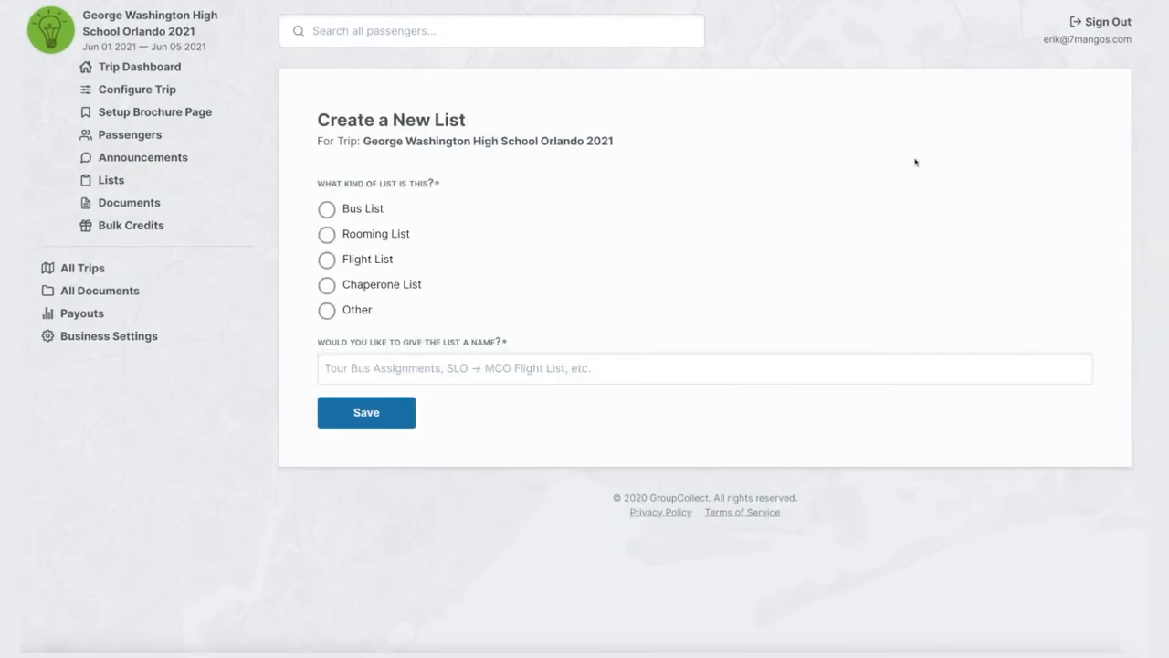
{"action": "left_click", "coordinate": [337, 293]}
{"action": "left_click", "coordinate": [331, 289]}
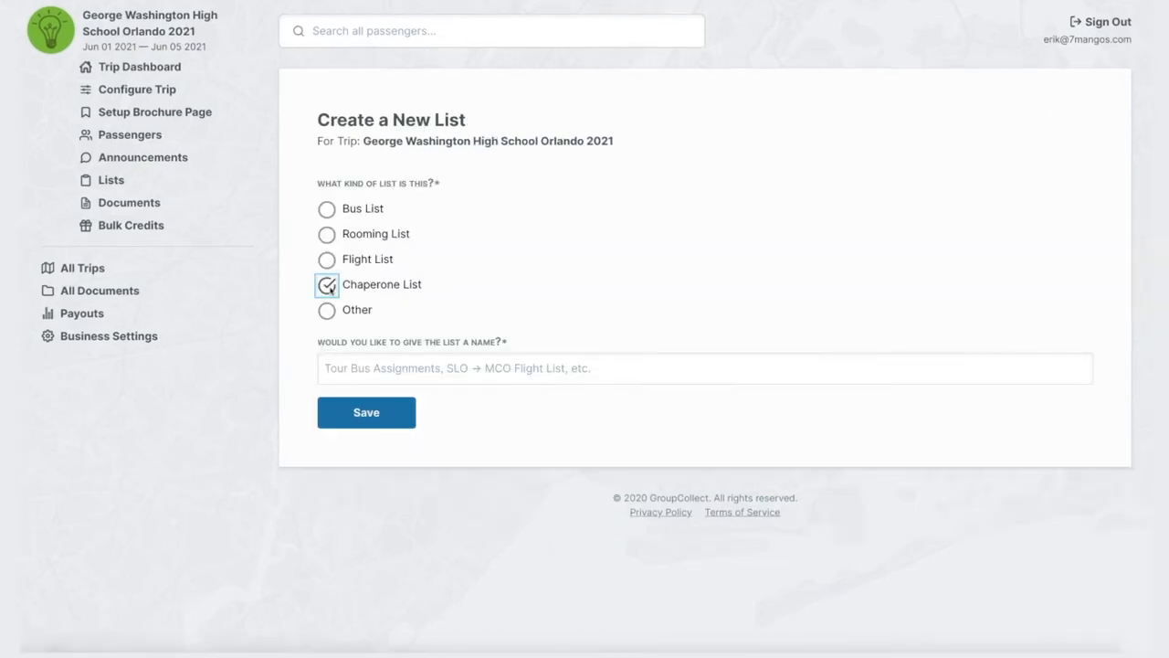
{"action": "left_click", "coordinate": [356, 358]}
{"action": "type", "text": "Orlando Trip Chaperone Groups"}
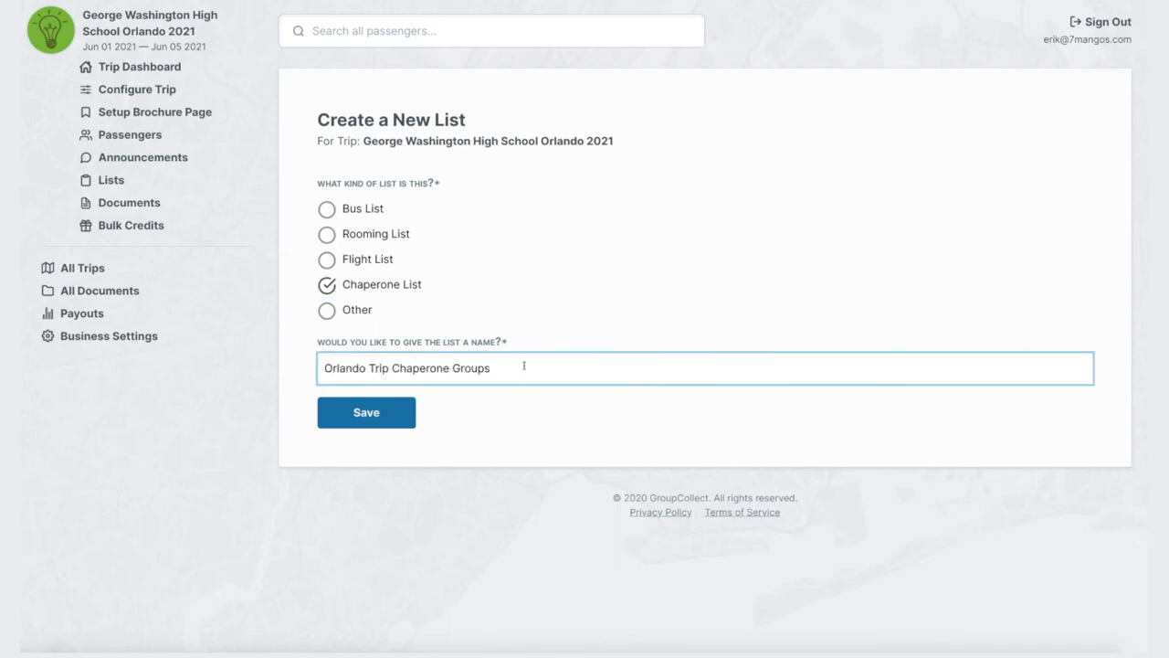
{"action": "left_click", "coordinate": [374, 412]}
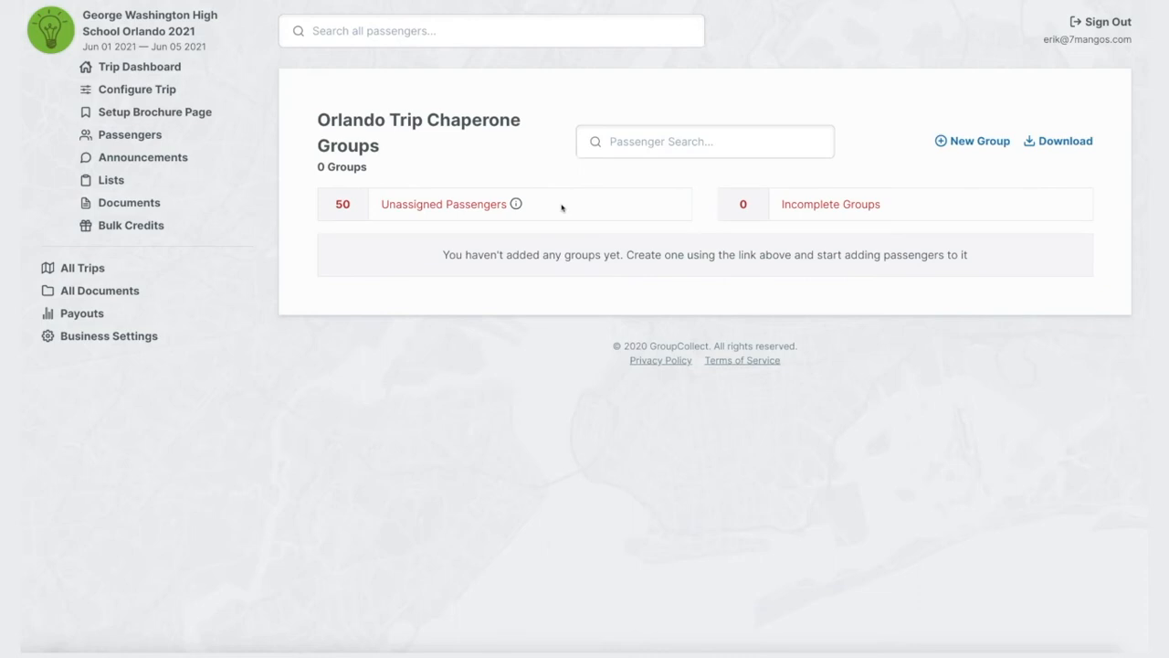
Create a group named after the male chaperone, with gender preference Males only and a capacity of 5.
{"action": "left_click", "coordinate": [969, 143]}
{"action": "left_click_drag", "start_coordinate": [364, 223], "coordinate": [309, 224]}
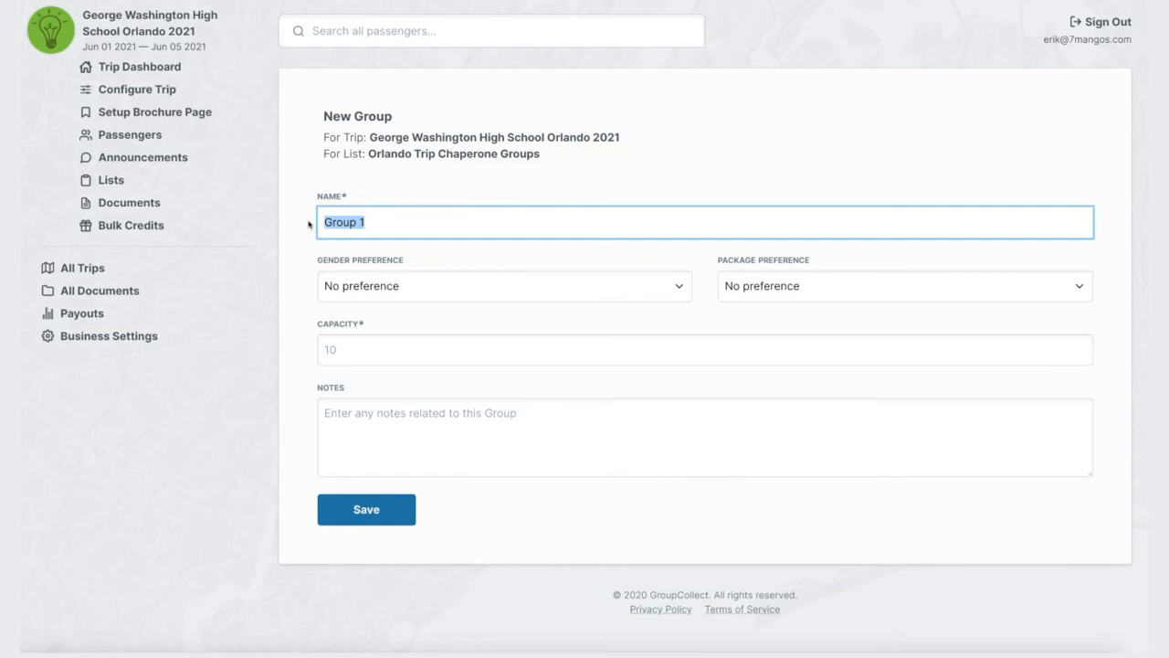
{"action": "type", "text": "Mr. Jones Group"}
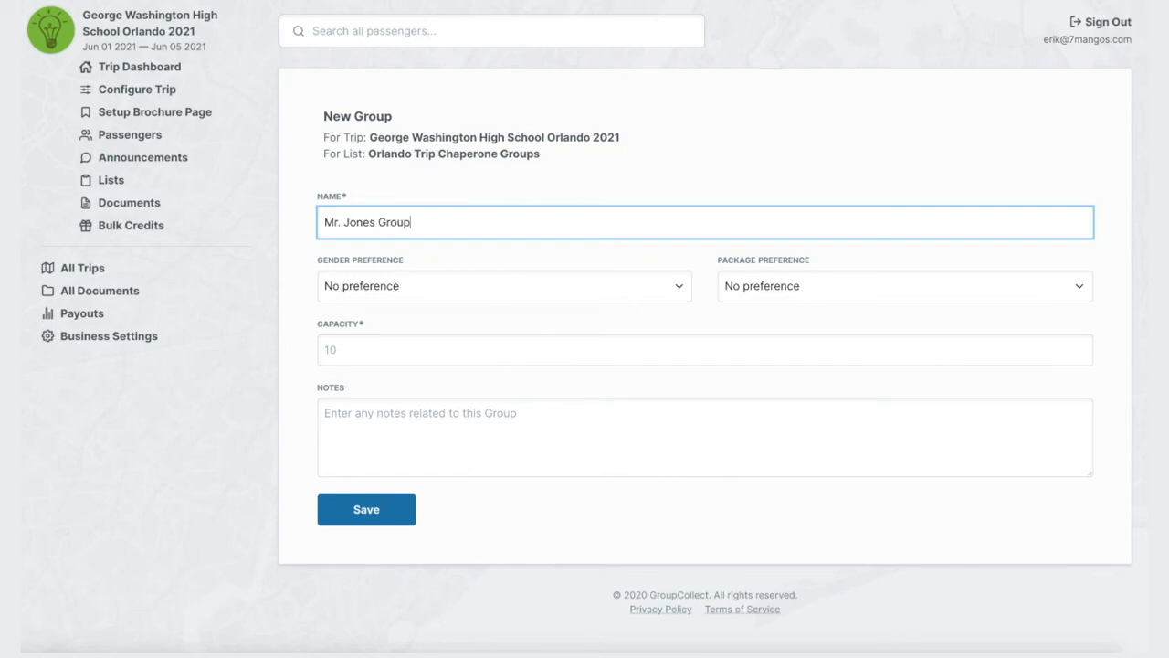
{"action": "left_click", "coordinate": [680, 288]}
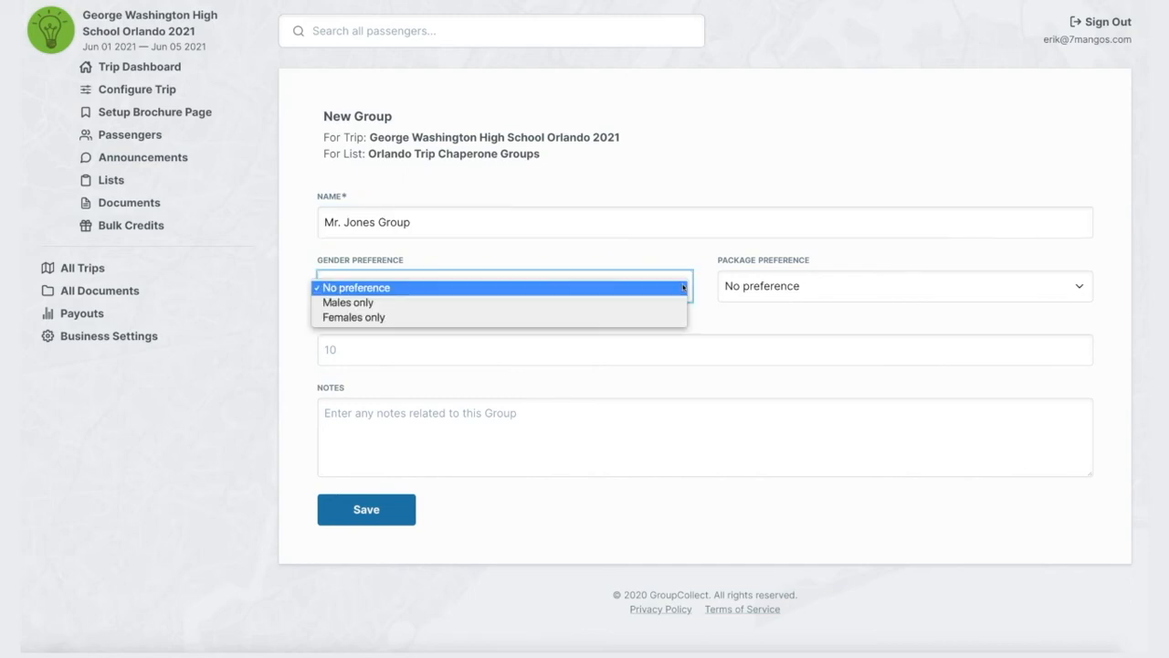
{"action": "left_click", "coordinate": [568, 302]}
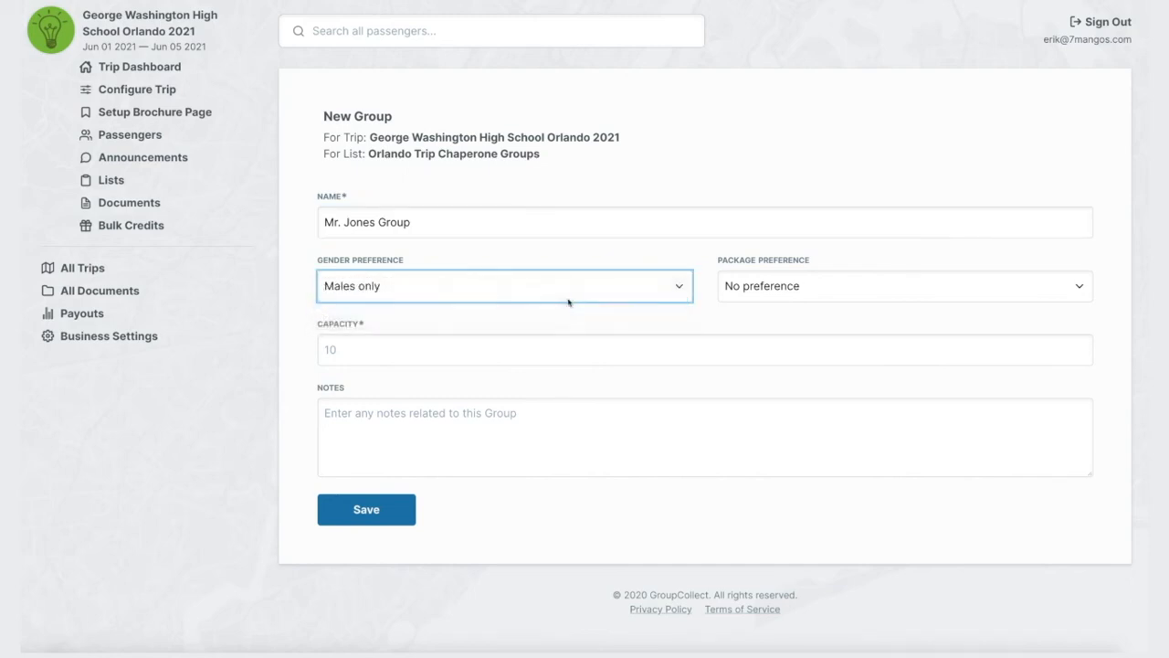
{"action": "left_click", "coordinate": [445, 353]}
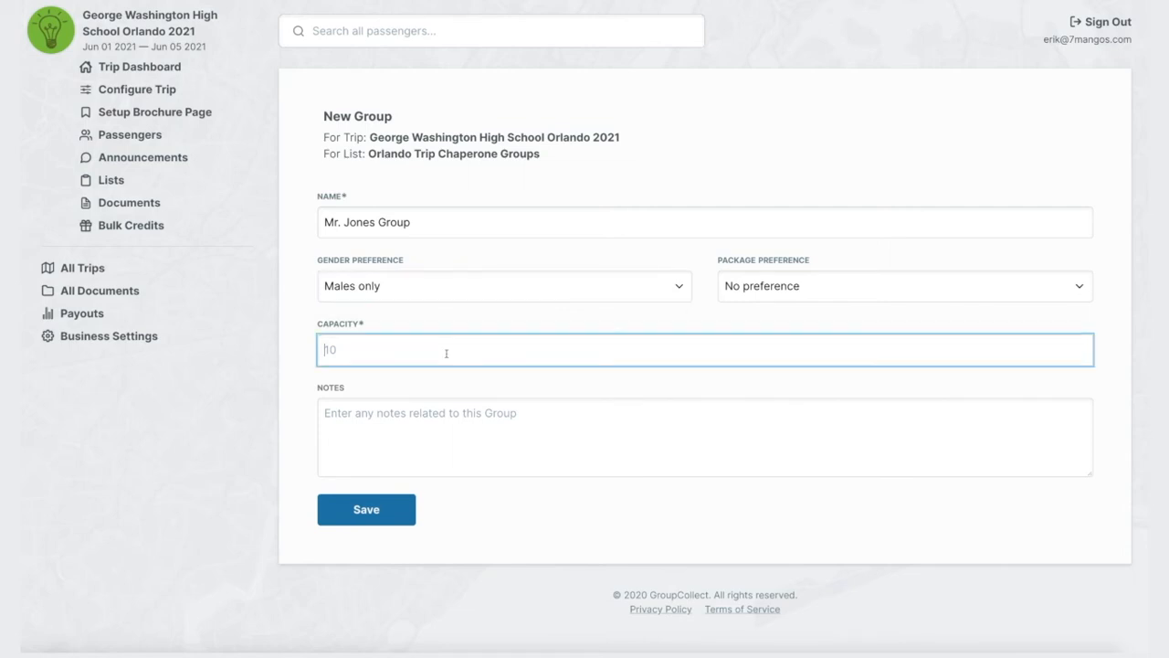
{"action": "type", "text": "5"}
{"action": "left_click", "coordinate": [434, 501]}
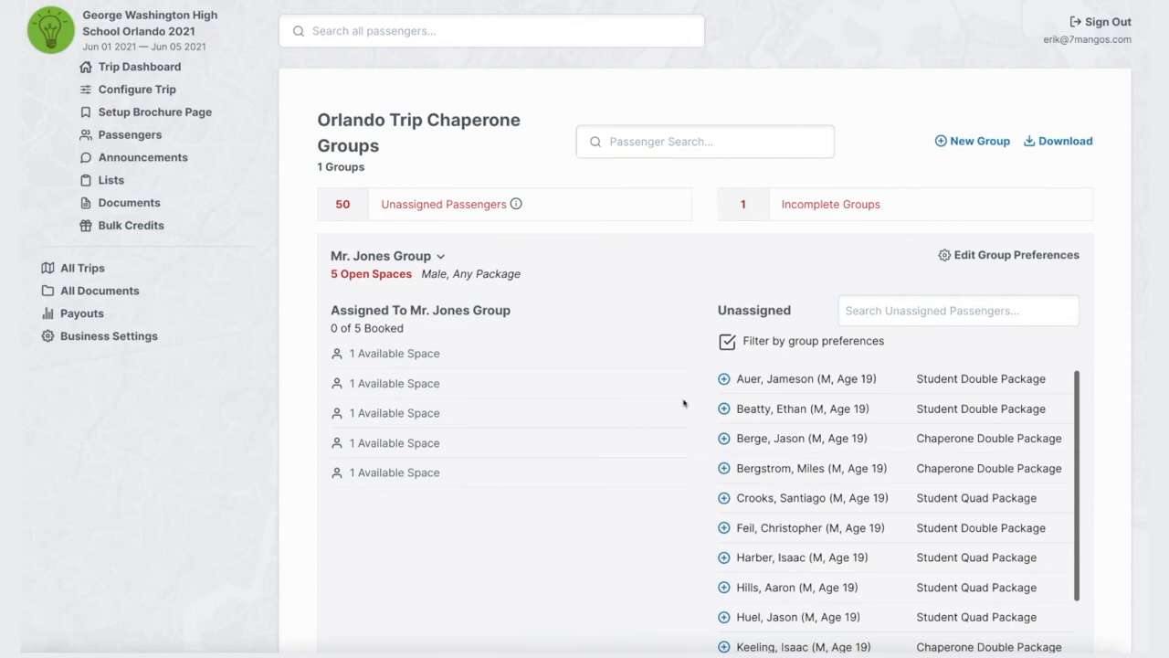
Fill the male chaperone's group with the first five listed unassigned male passengers.
{"action": "left_click", "coordinate": [725, 378]}
{"action": "left_click", "coordinate": [724, 378]}
{"action": "left_click", "coordinate": [725, 378]}
{"action": "left_click", "coordinate": [724, 378]}
{"action": "left_click", "coordinate": [725, 378]}
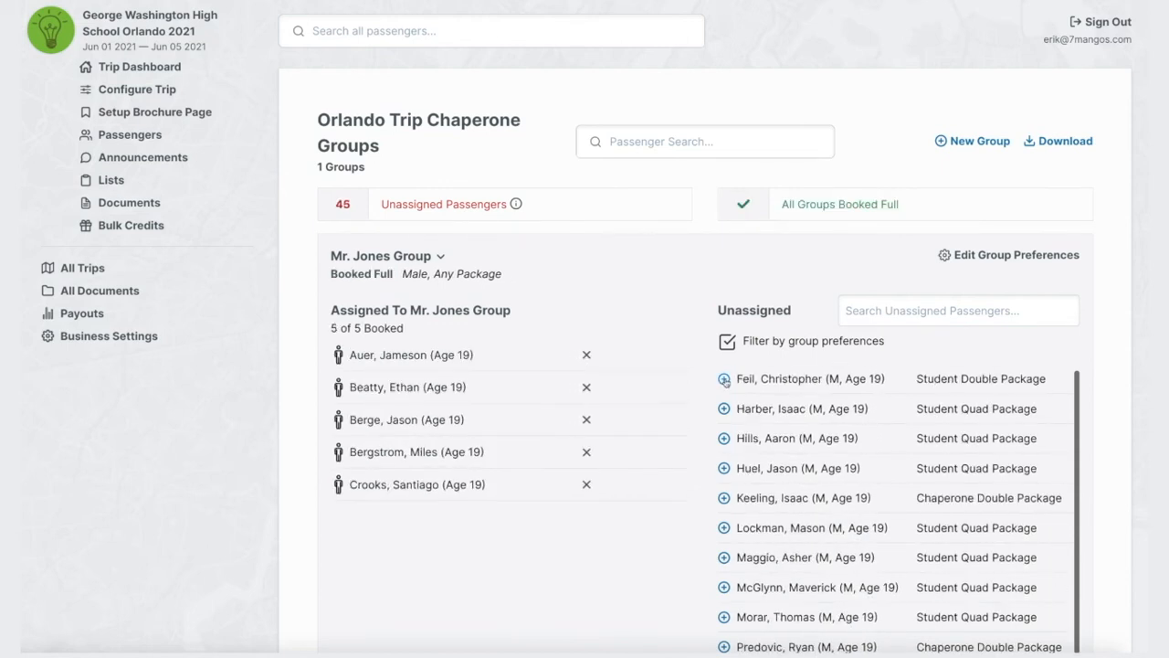
Create a second group named after the female chaperone, with gender preference Females only and a capacity of 5.
{"action": "left_click", "coordinate": [975, 141]}
{"action": "type", "text": "Mrs. Catherine Group"}
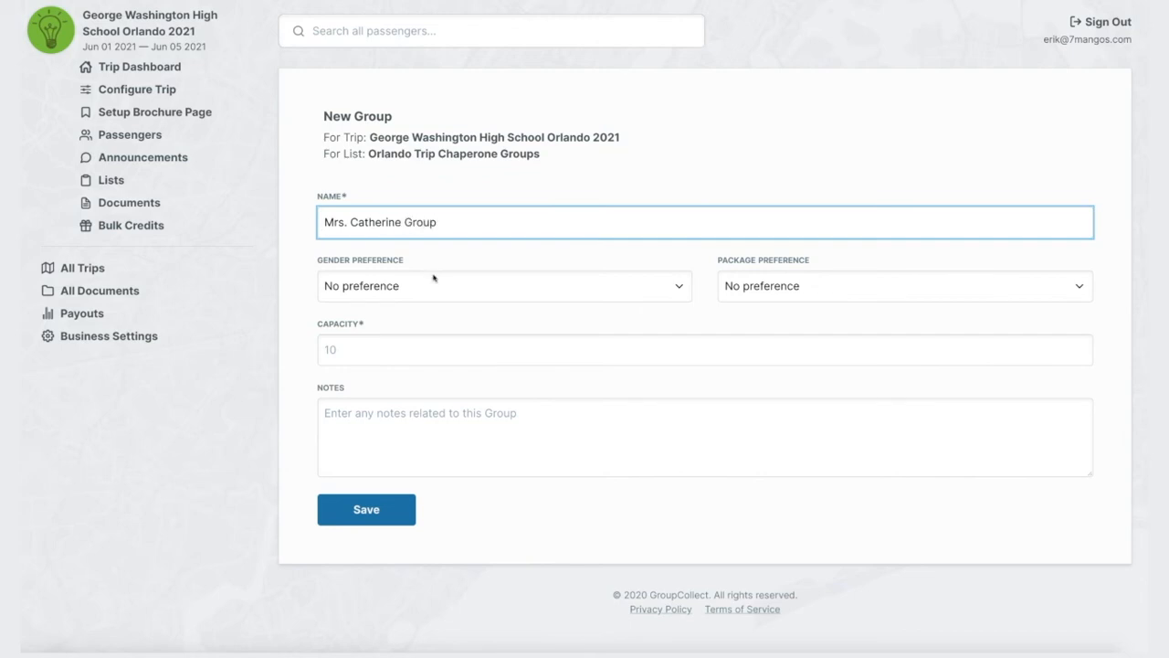
{"action": "left_click", "coordinate": [683, 287]}
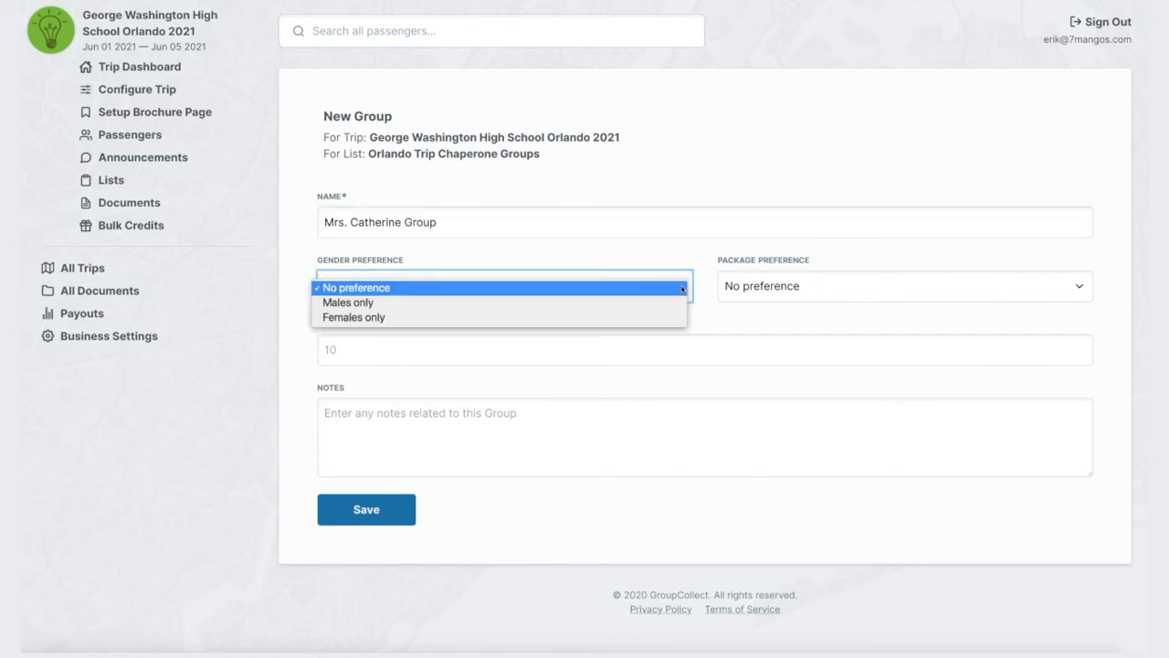
{"action": "left_click", "coordinate": [524, 319]}
{"action": "left_click", "coordinate": [410, 348]}
{"action": "type", "text": "5"}
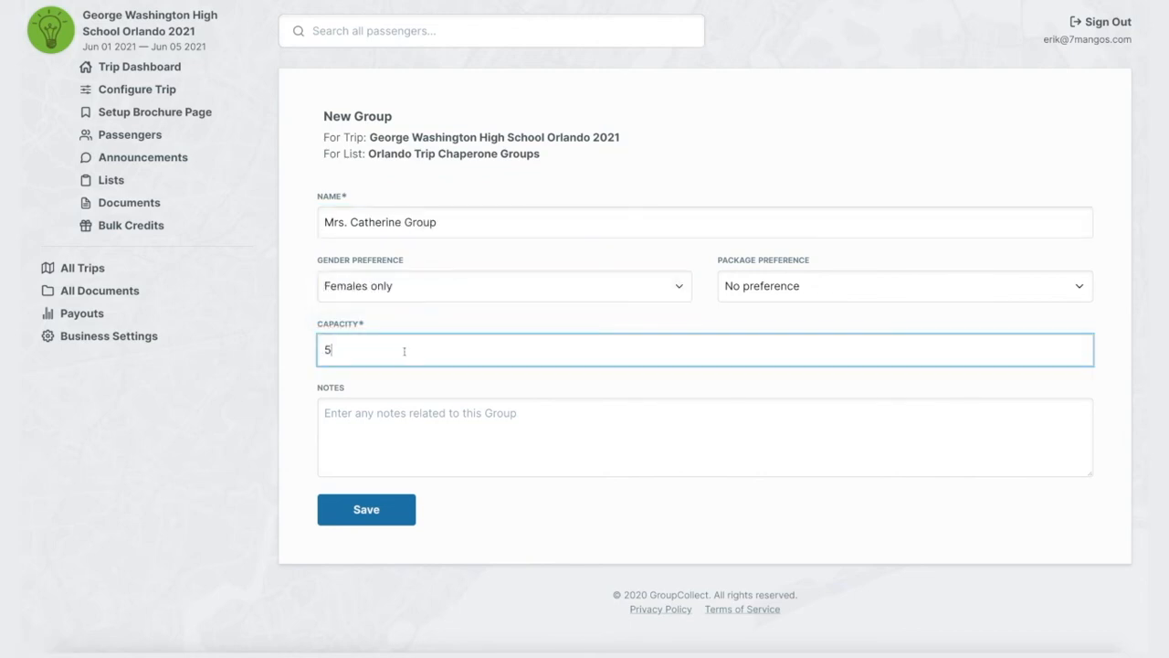
{"action": "left_click", "coordinate": [365, 510]}
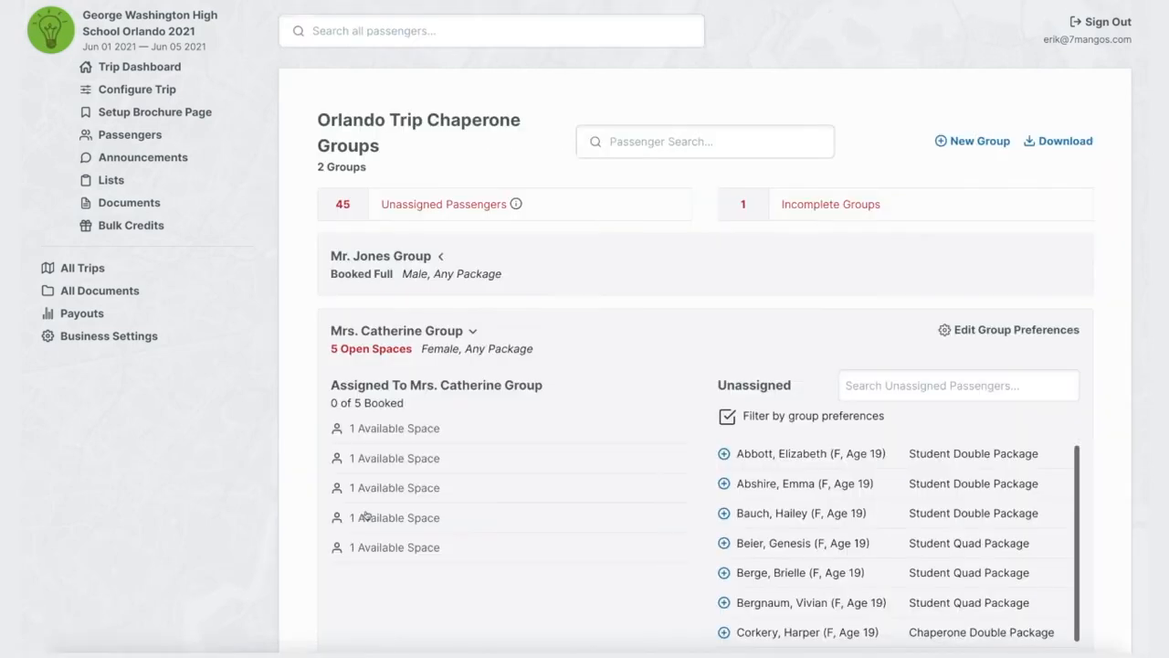
Fill the female chaperone's group with the first five listed unassigned female passengers.
{"action": "scroll", "coordinate": [788, 418], "scroll_direction": "down", "scroll_amount": 1}
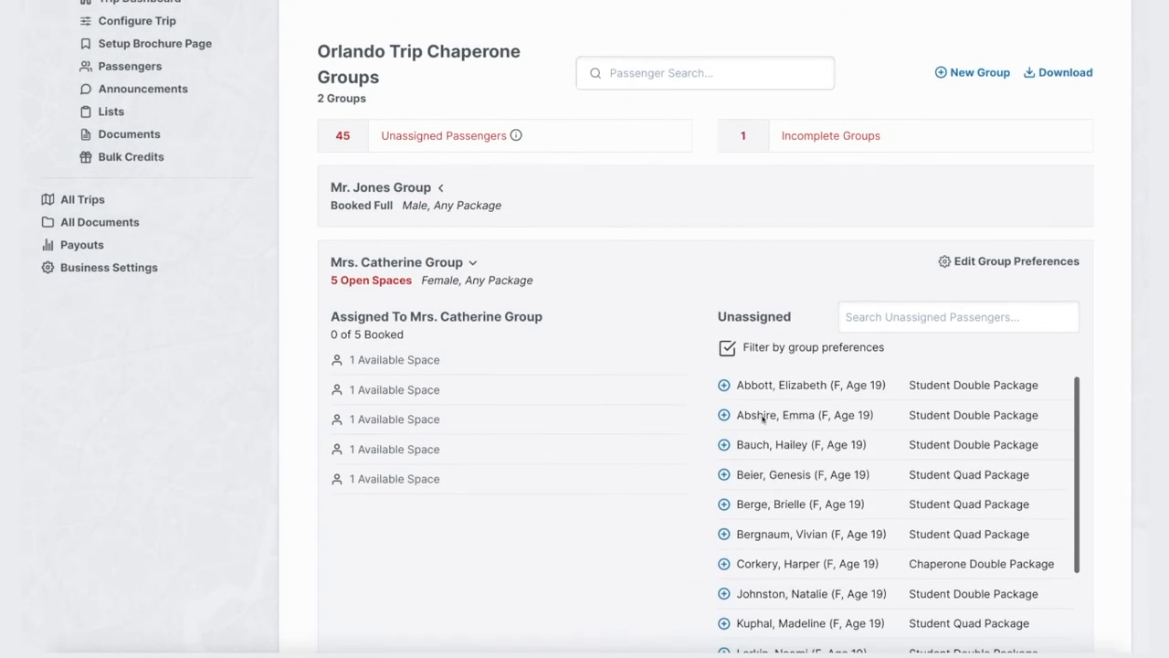
{"action": "left_click", "coordinate": [723, 384]}
{"action": "left_click", "coordinate": [723, 384]}
{"action": "left_click", "coordinate": [723, 384]}
{"action": "left_click", "coordinate": [724, 385]}
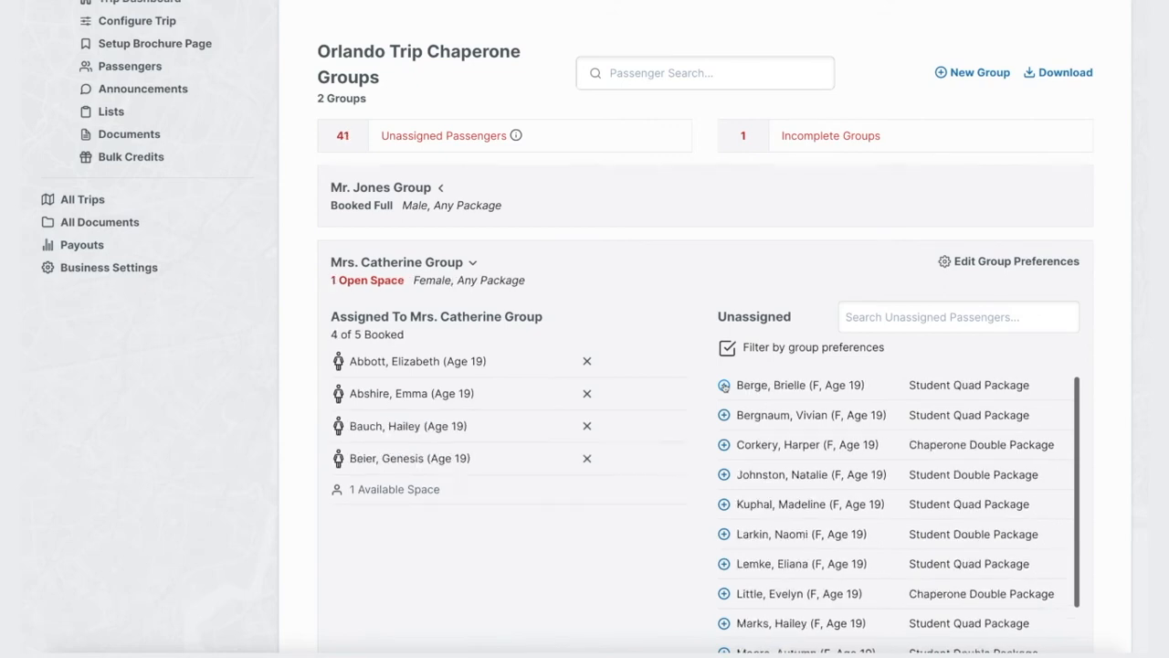
{"action": "left_click", "coordinate": [724, 384]}
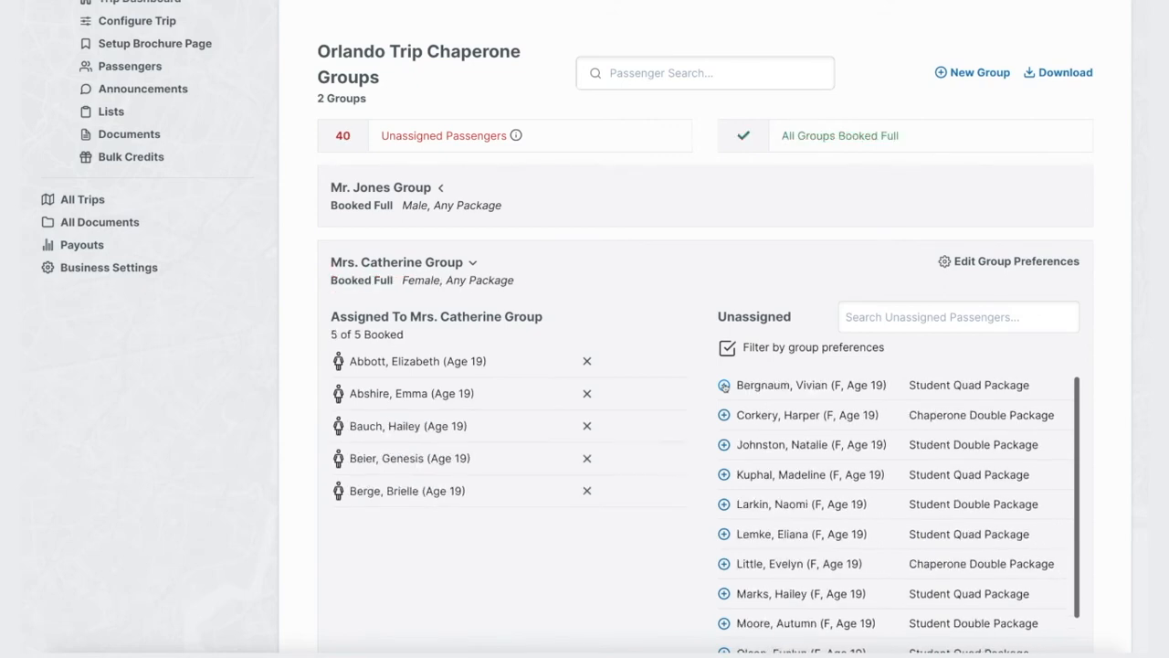
Change the female chaperone's group to have no gender preference and save the group.
{"action": "left_click", "coordinate": [1002, 262]}
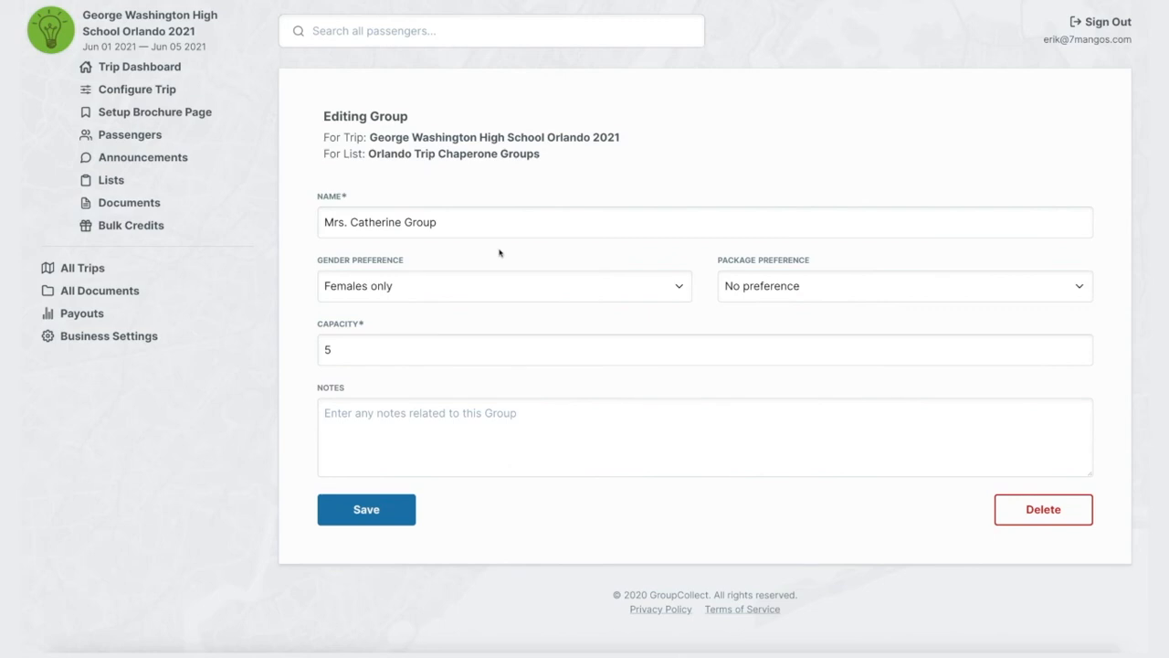
{"action": "left_click", "coordinate": [677, 286]}
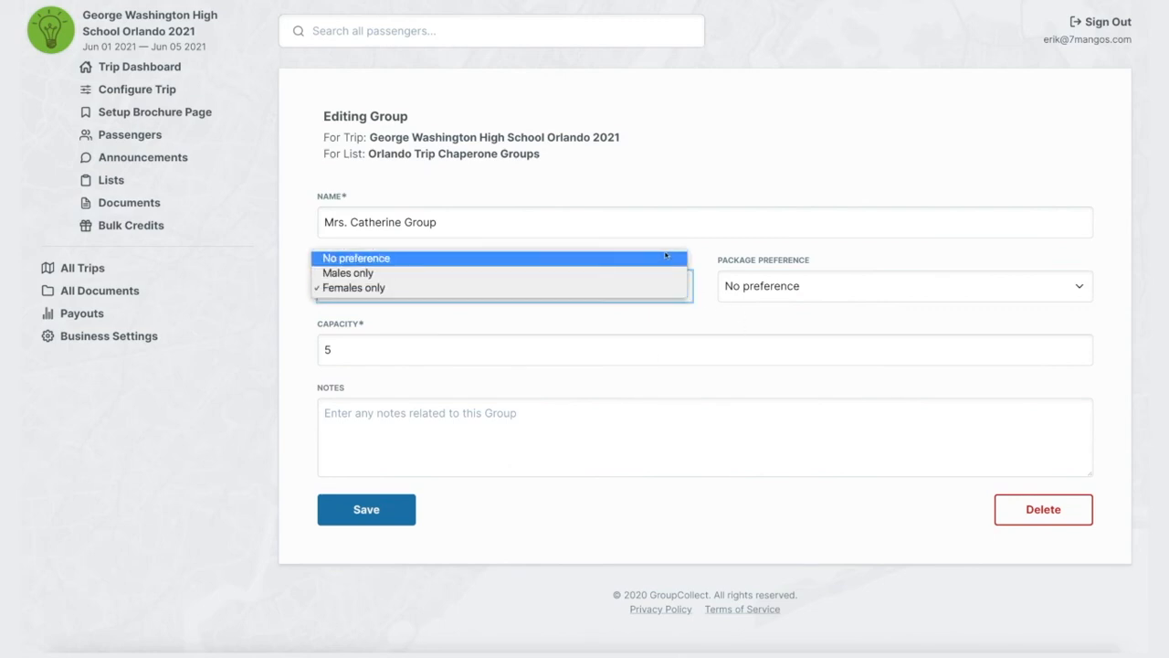
{"action": "left_click", "coordinate": [665, 257]}
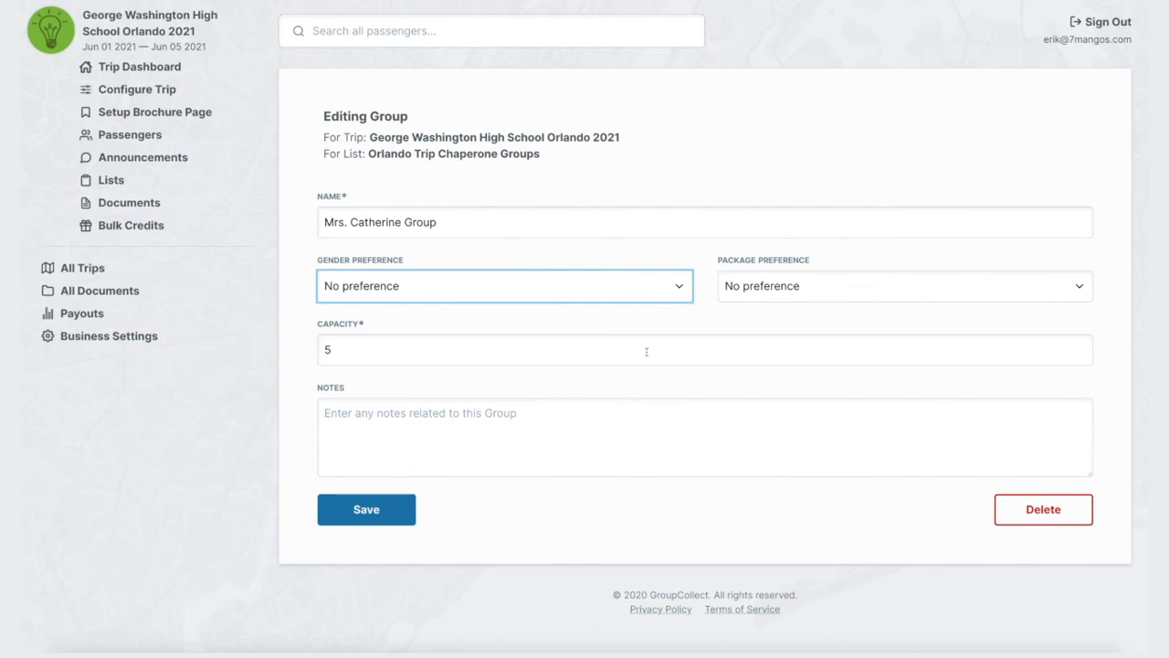
{"action": "left_click", "coordinate": [370, 509]}
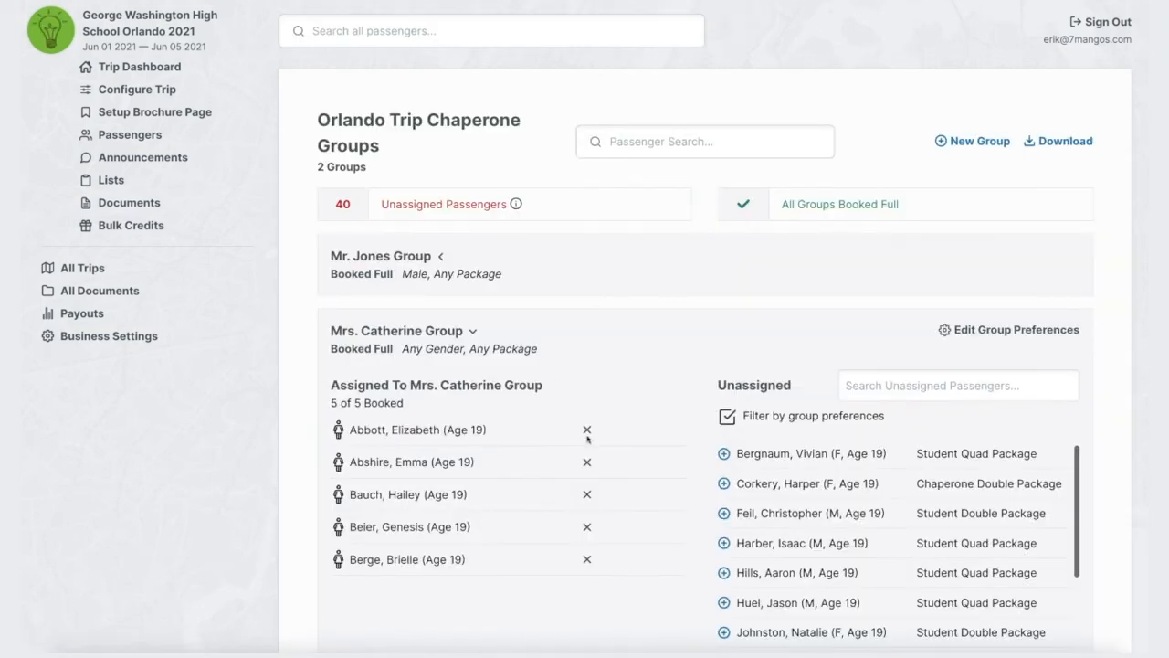
Replace the first two passengers in the female chaperone's group with the first two listed unassigned male passengers.
{"action": "left_click", "coordinate": [587, 430]}
{"action": "left_click", "coordinate": [578, 429]}
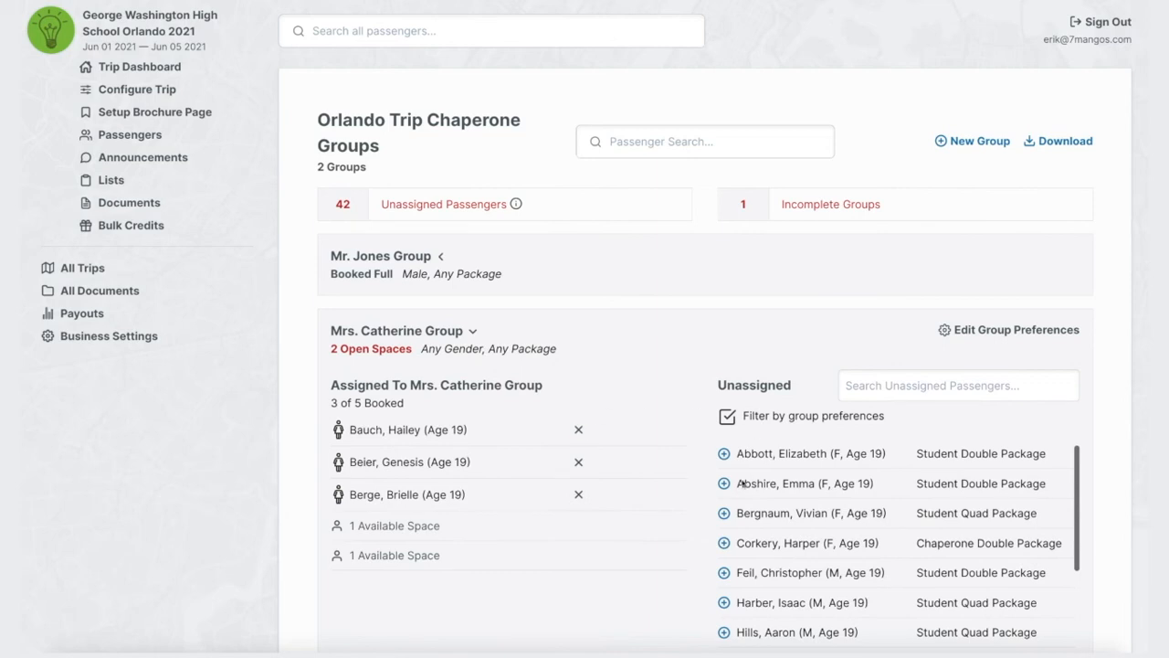
{"action": "scroll", "coordinate": [804, 486], "scroll_direction": "down", "scroll_amount": 2}
{"action": "scroll", "coordinate": [804, 486], "scroll_direction": "down", "scroll_amount": 2}
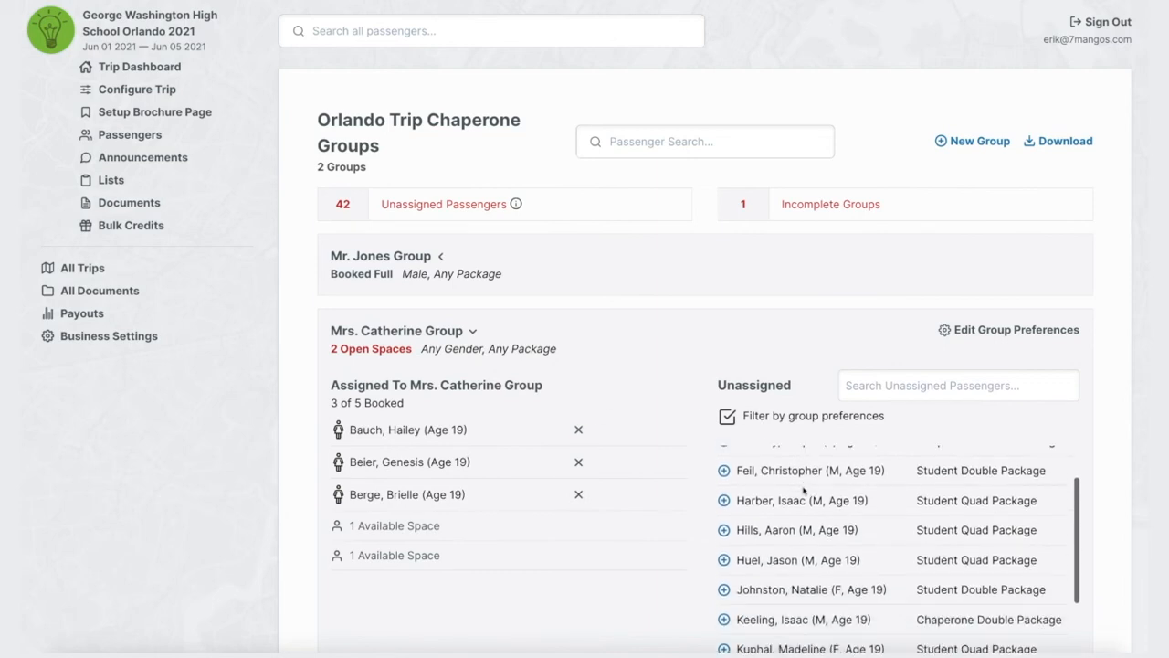
{"action": "left_click", "coordinate": [725, 470]}
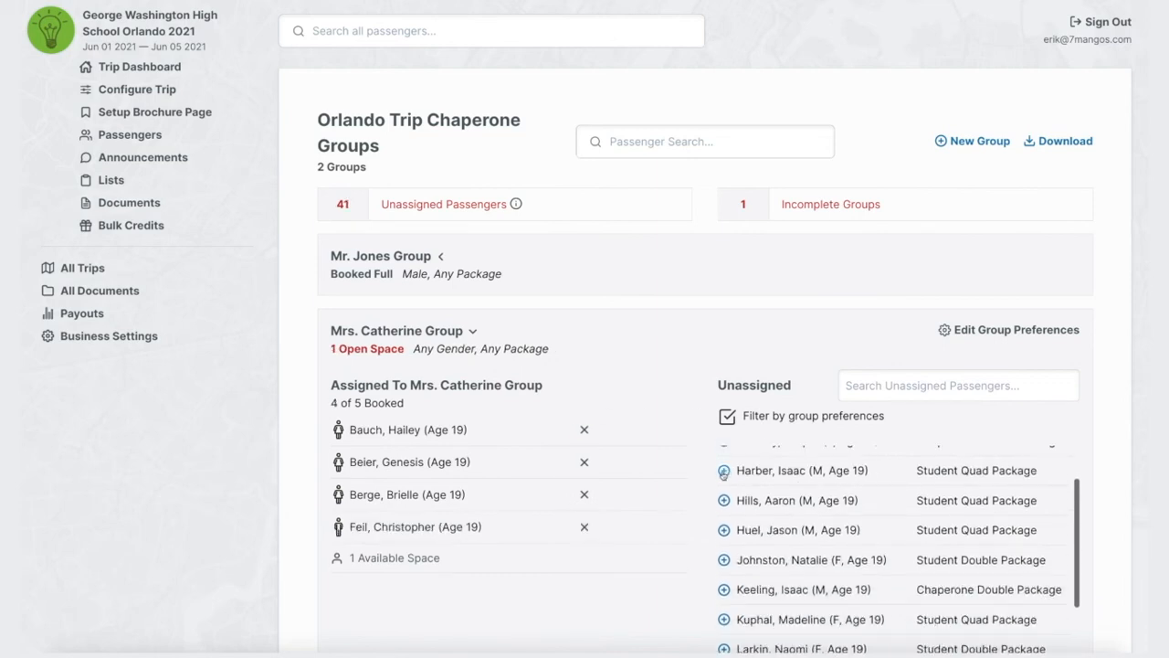
{"action": "left_click", "coordinate": [724, 470]}
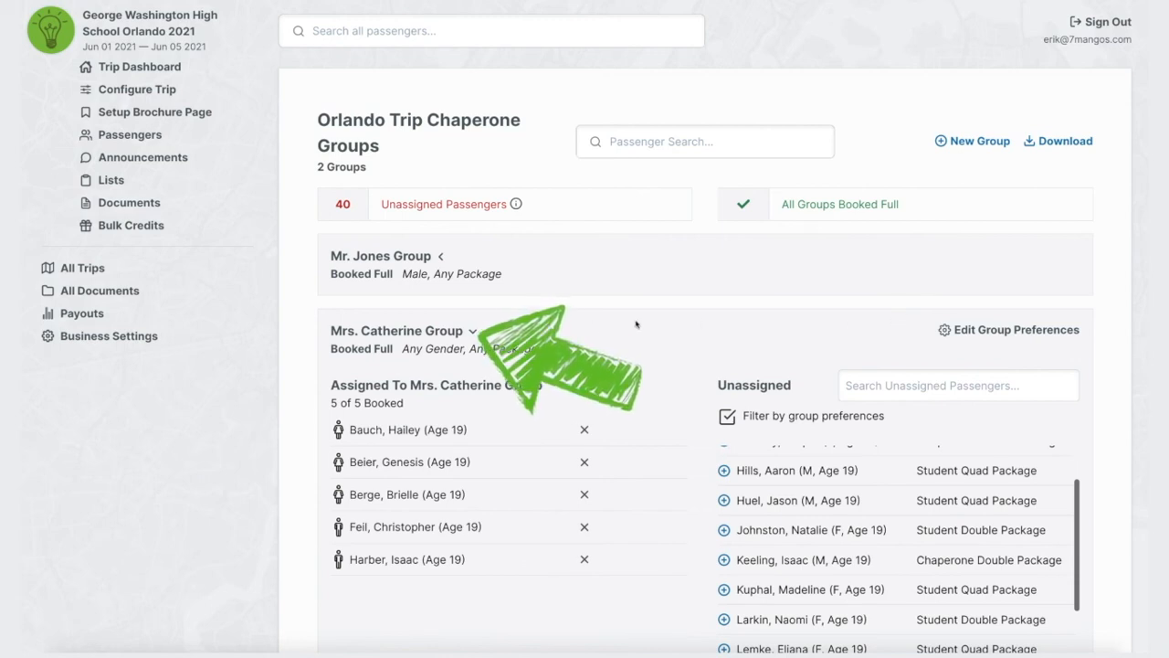
Collapse the female chaperone's group and expand the male chaperone's group.
{"action": "left_click", "coordinate": [473, 331]}
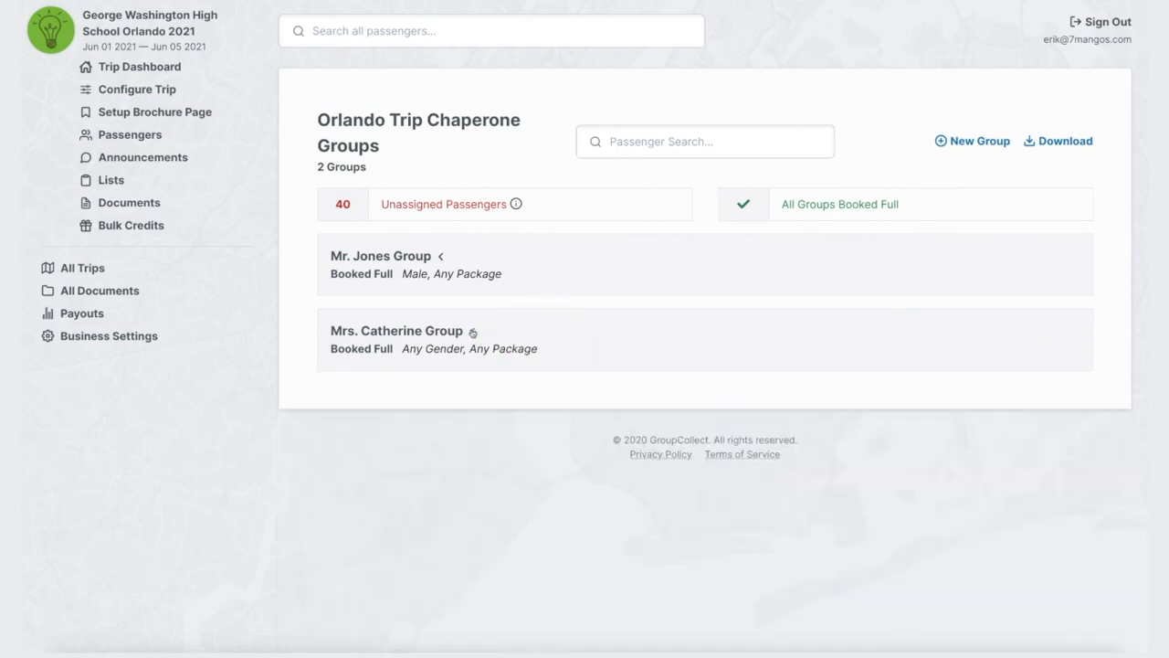
{"action": "left_click", "coordinate": [442, 259]}
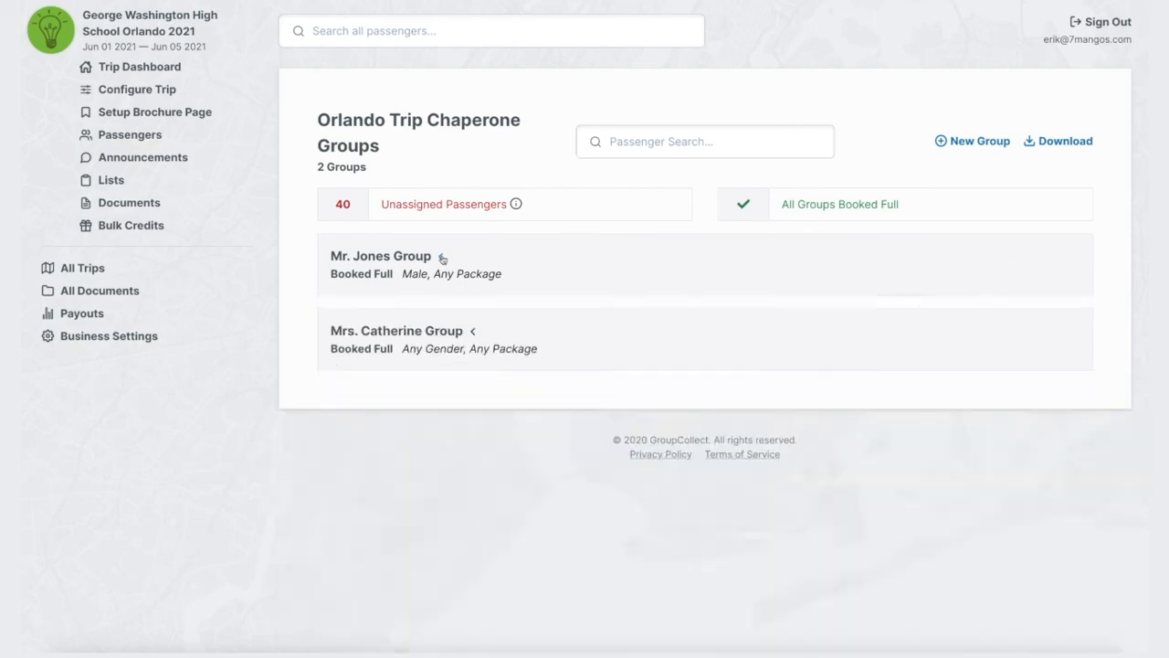